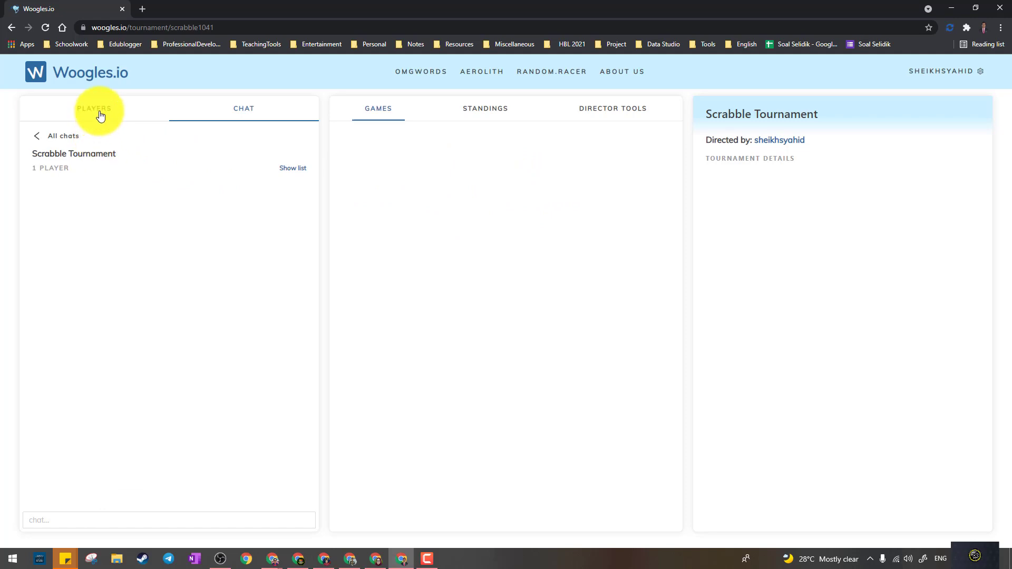
# - Replace the tournament chat with the players list and scroll through friends and other users
pyautogui.click(98, 110)
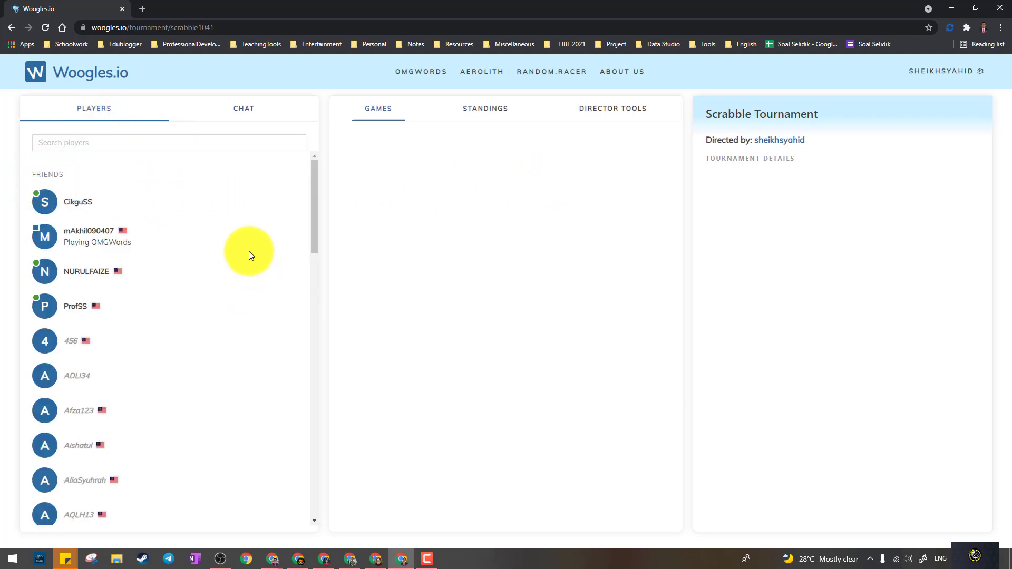
pyautogui.scroll(-9, 230, 203)
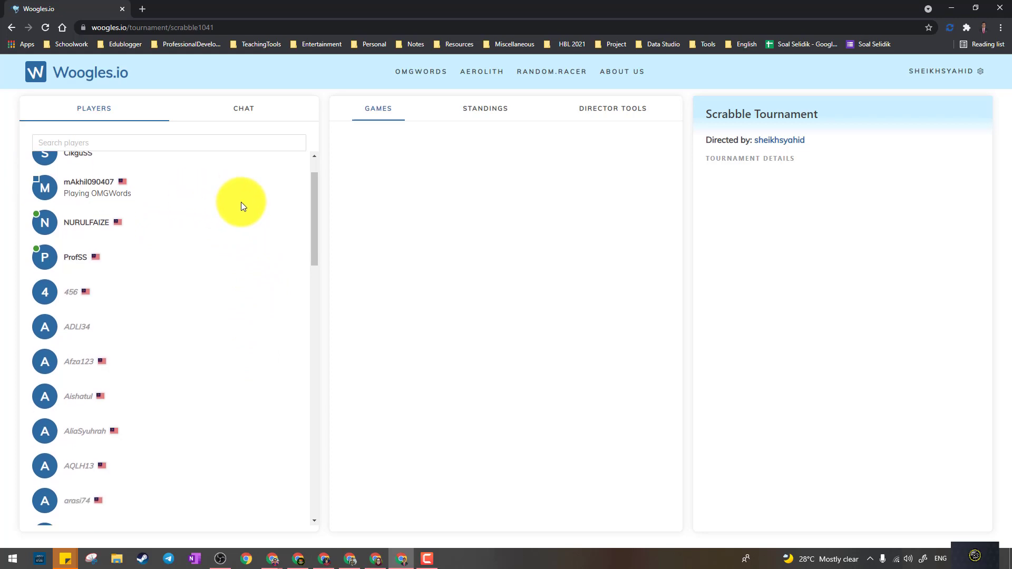
pyautogui.scroll(10, 213, 288)
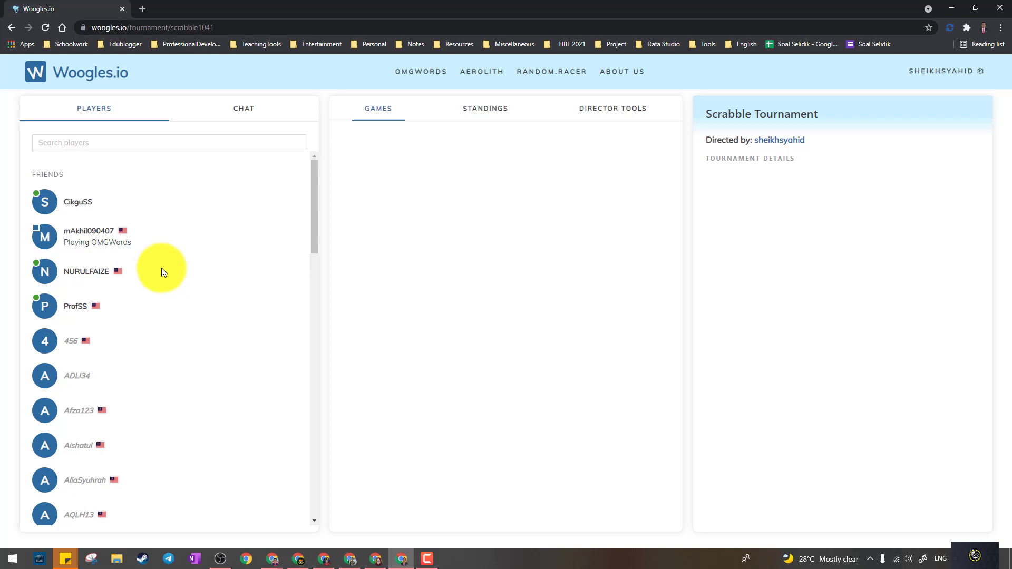
pyautogui.scroll(-4, 179, 203)
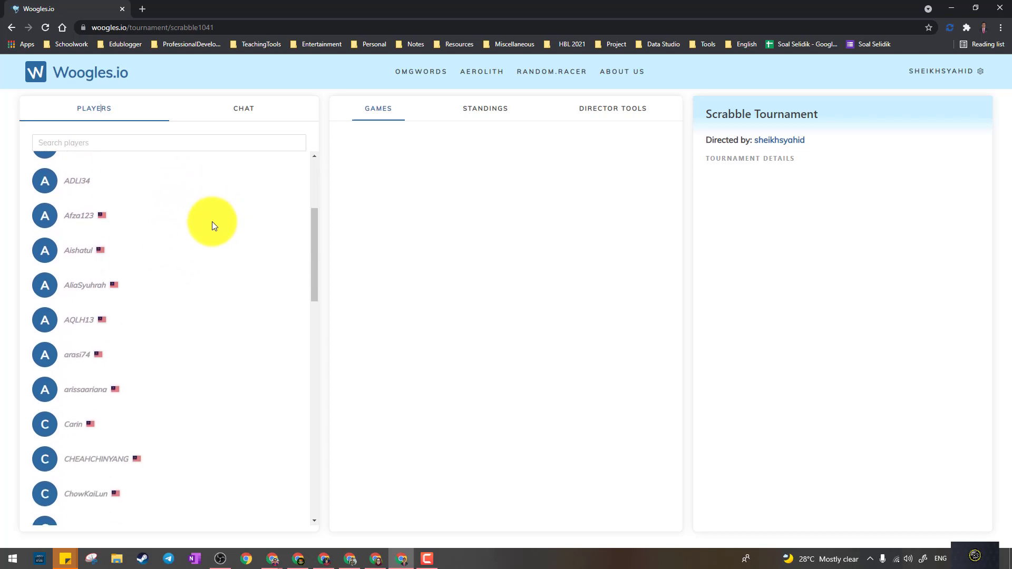
pyautogui.scroll(-2, 108, 259)
pyautogui.scroll(6, 118, 295)
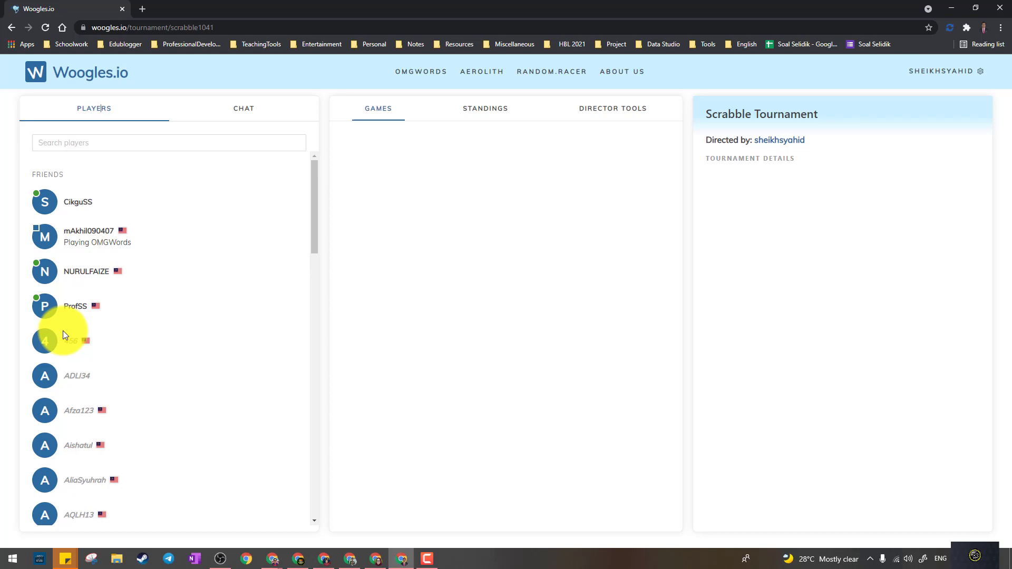
# - Search players by username, add the found player as a friend, then clear the search box
pyautogui.click(112, 146)
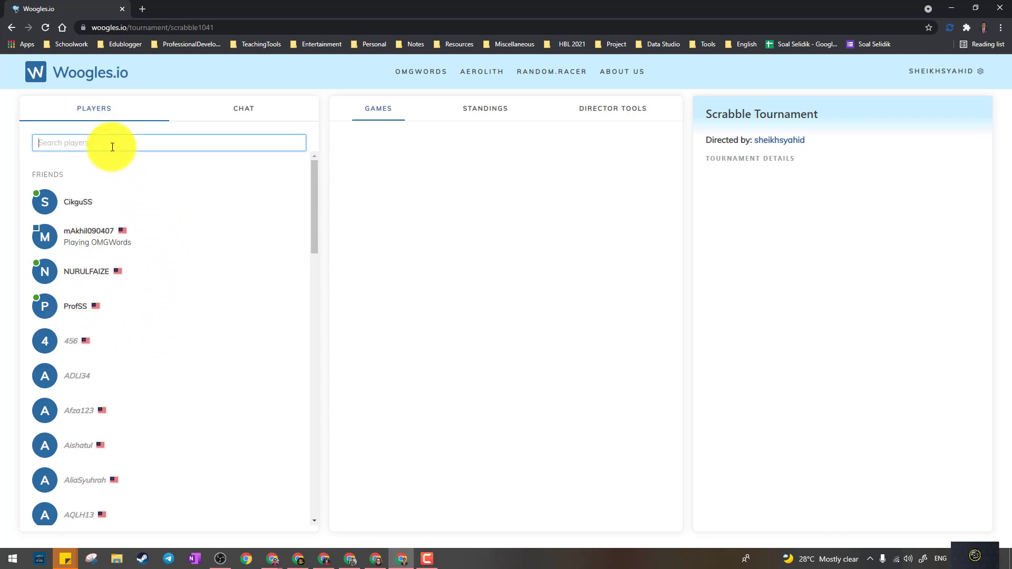
pyautogui.scroll(-2, 132, 263)
pyautogui.scroll(2, 106, 237)
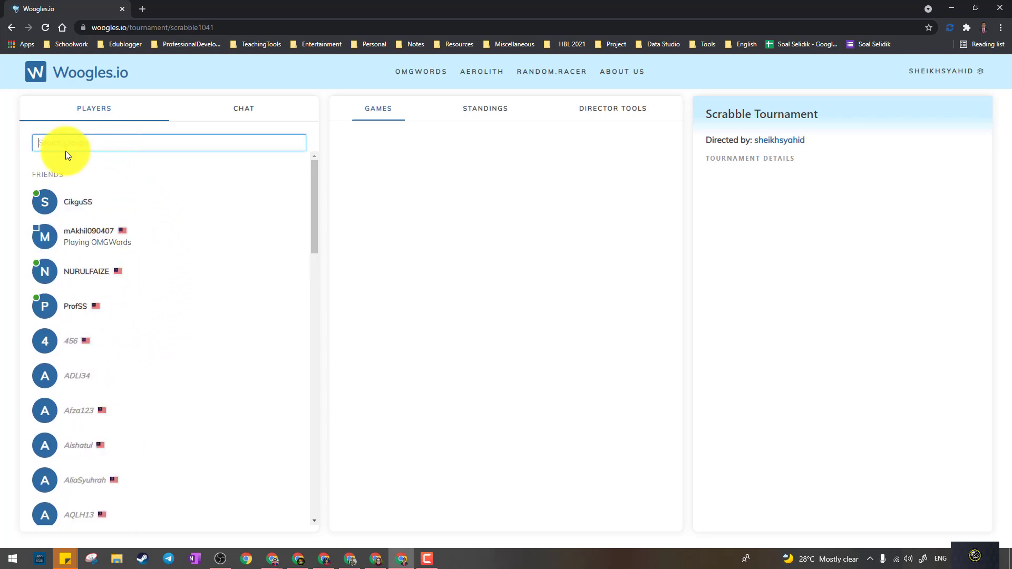
pyautogui.write('sktpi')
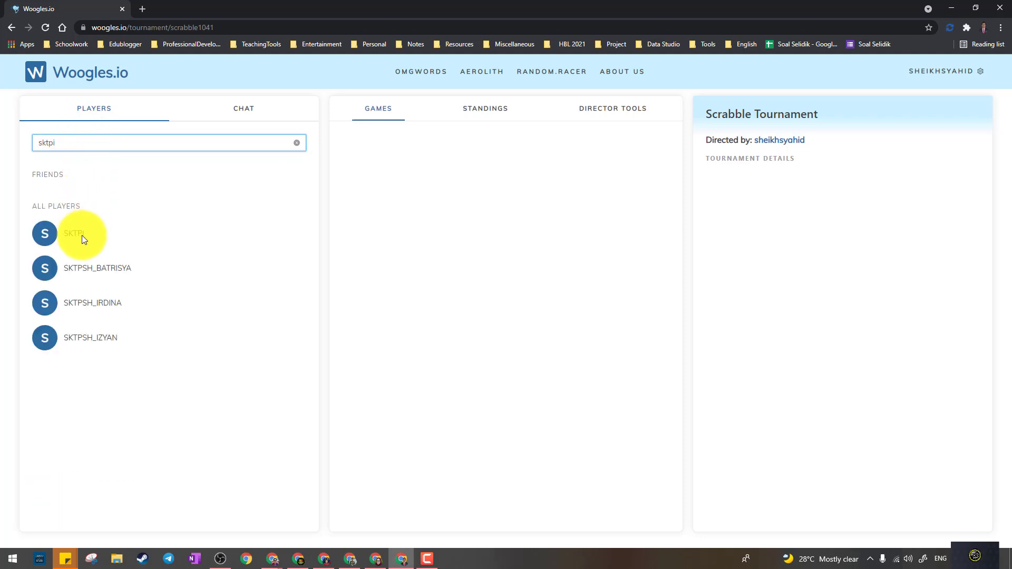
pyautogui.click(79, 235)
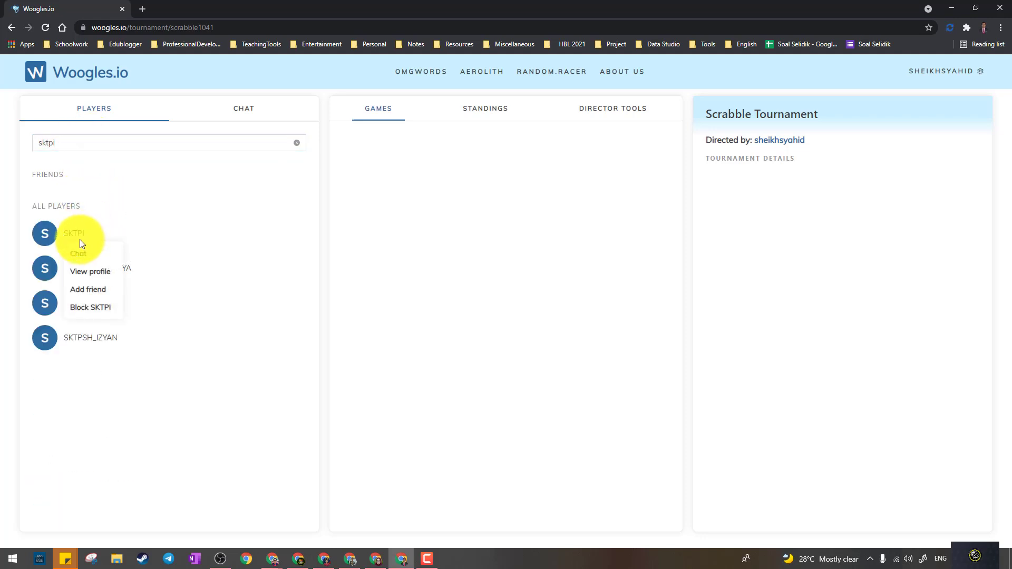
pyautogui.click(88, 289)
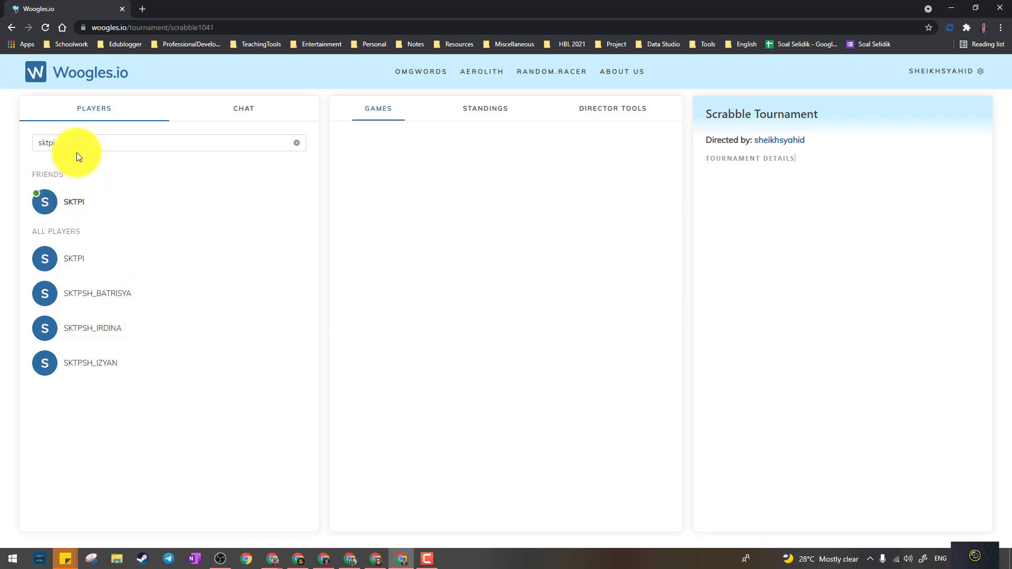
pyautogui.moveTo(77, 150); pyautogui.dragTo(3, 150)
pyautogui.press('BackSpace')
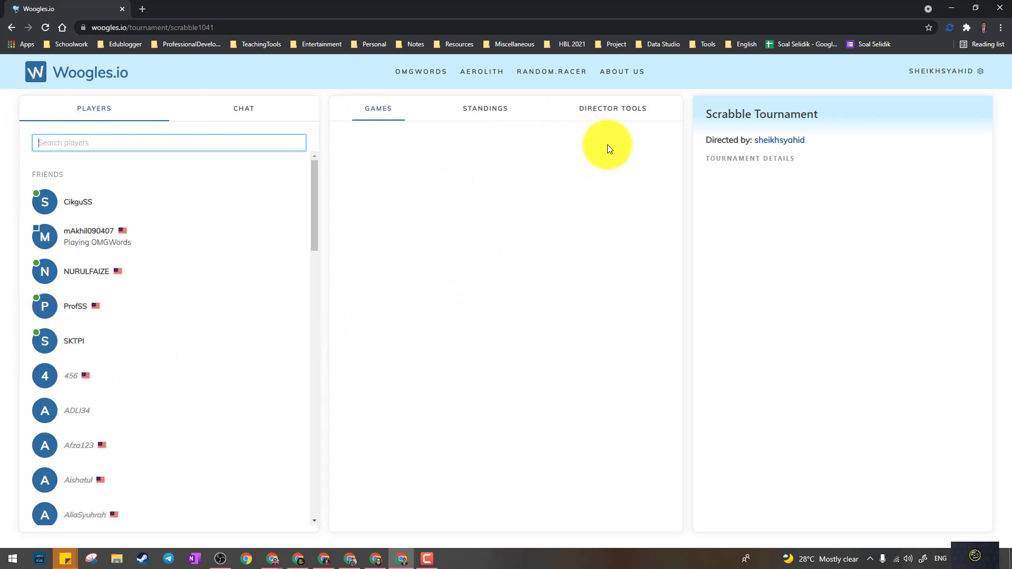
# - From Director Tools, add a division named PRIMARY and close the form
pyautogui.click(623, 113)
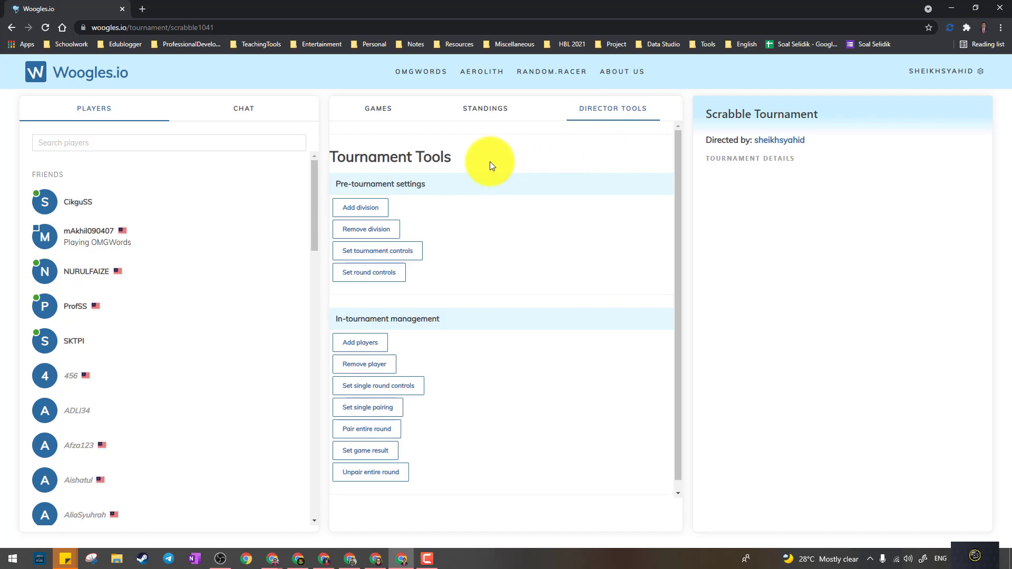
pyautogui.click(360, 209)
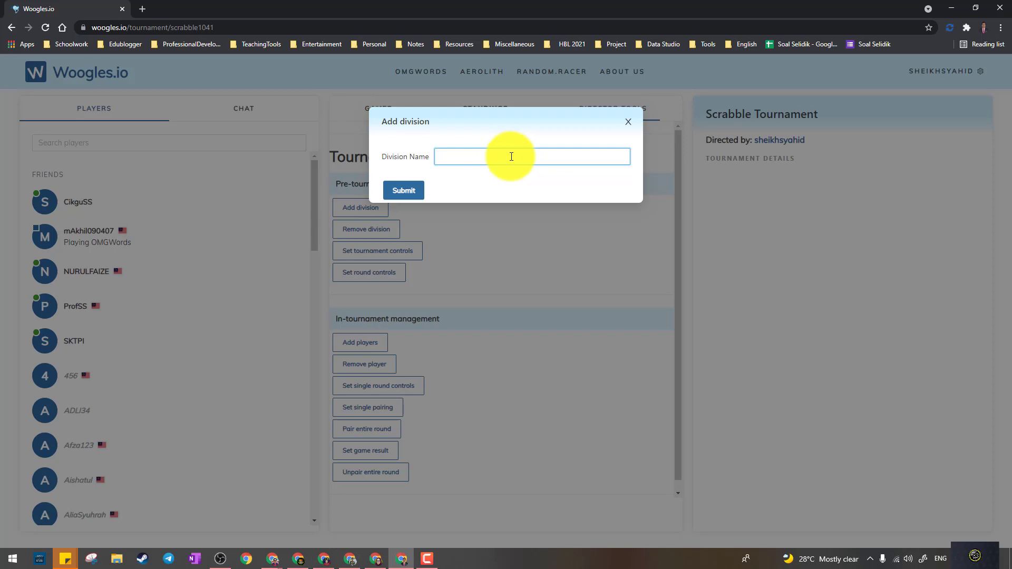
pyautogui.write('P')
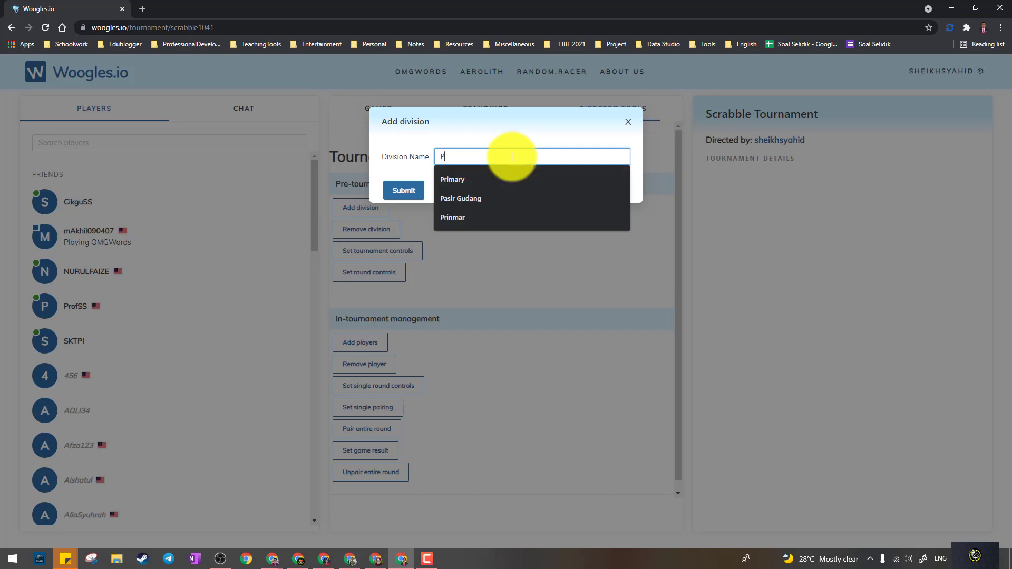
pyautogui.write('RiI')
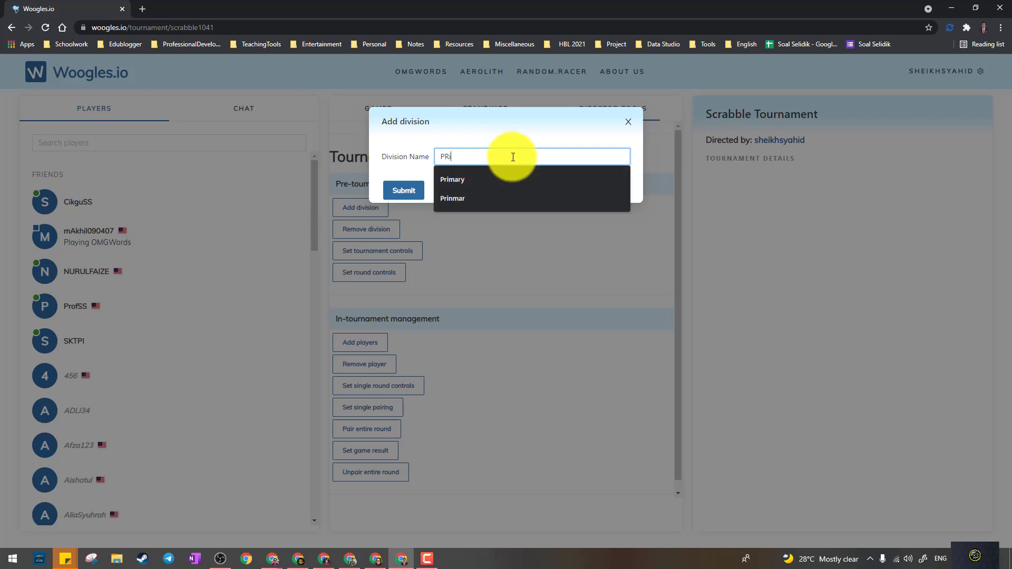
pyautogui.write('MARY')
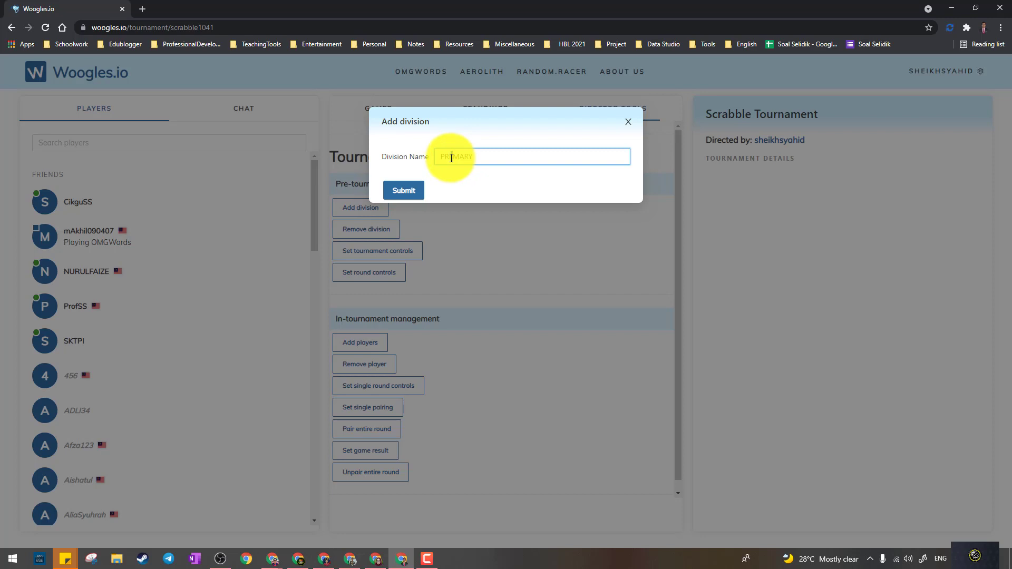
pyautogui.click(416, 190)
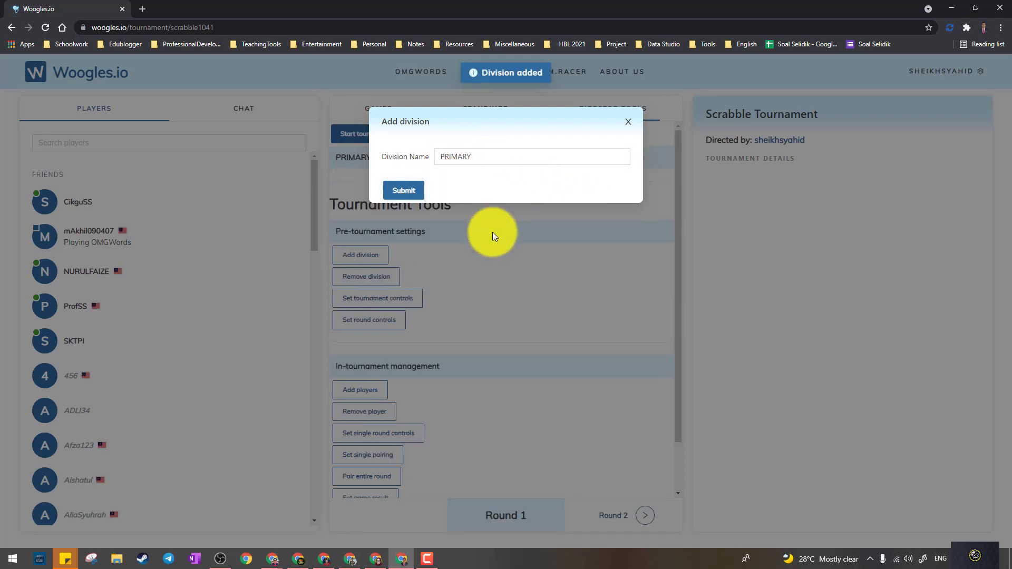
pyautogui.click(492, 232)
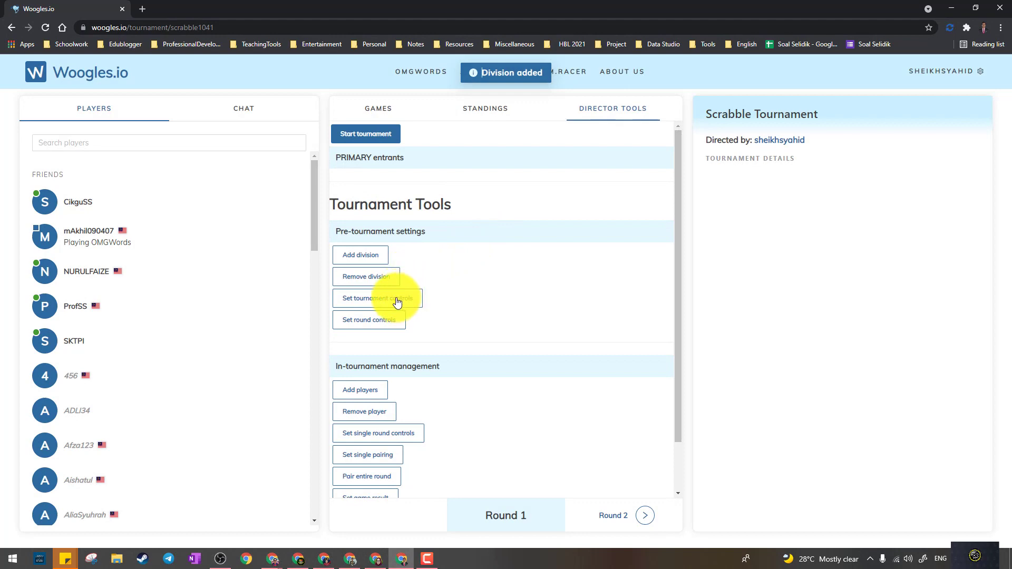
# - Select PRIMARY in tournament controls and bring up its CSW 19, 15-minute game settings
pyautogui.click(397, 302)
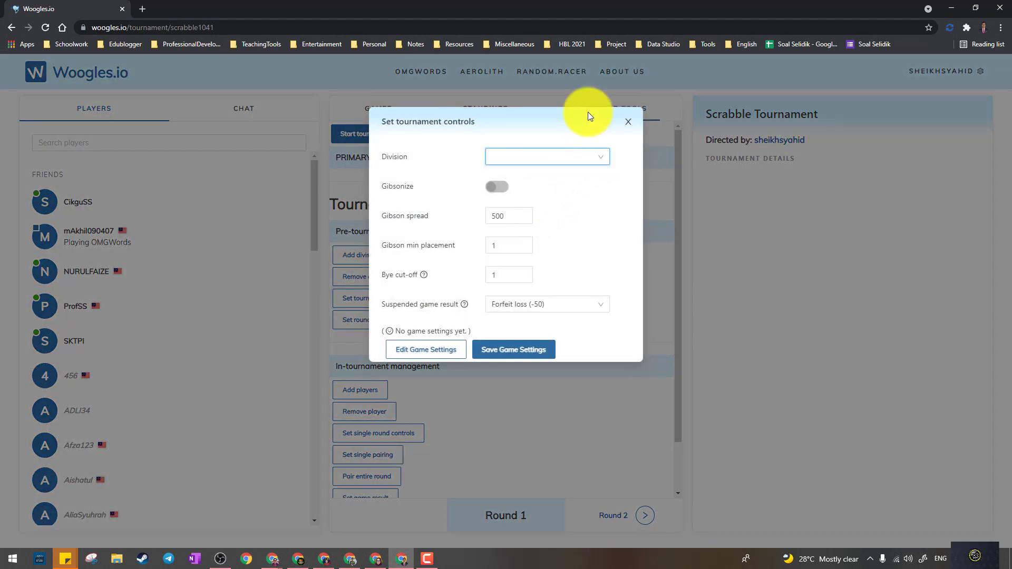
pyautogui.click(590, 160)
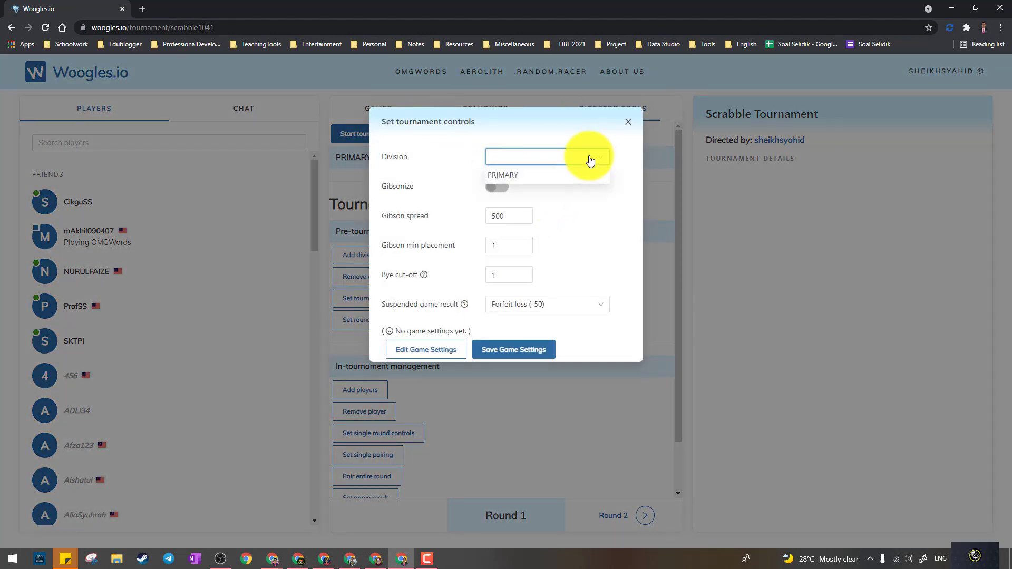
pyautogui.click(546, 181)
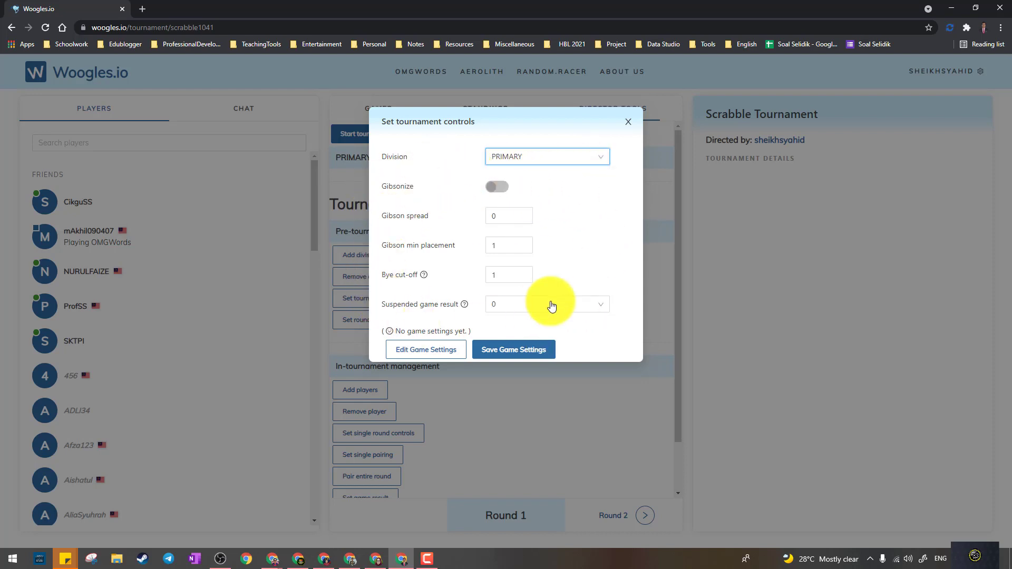
pyautogui.click(418, 352)
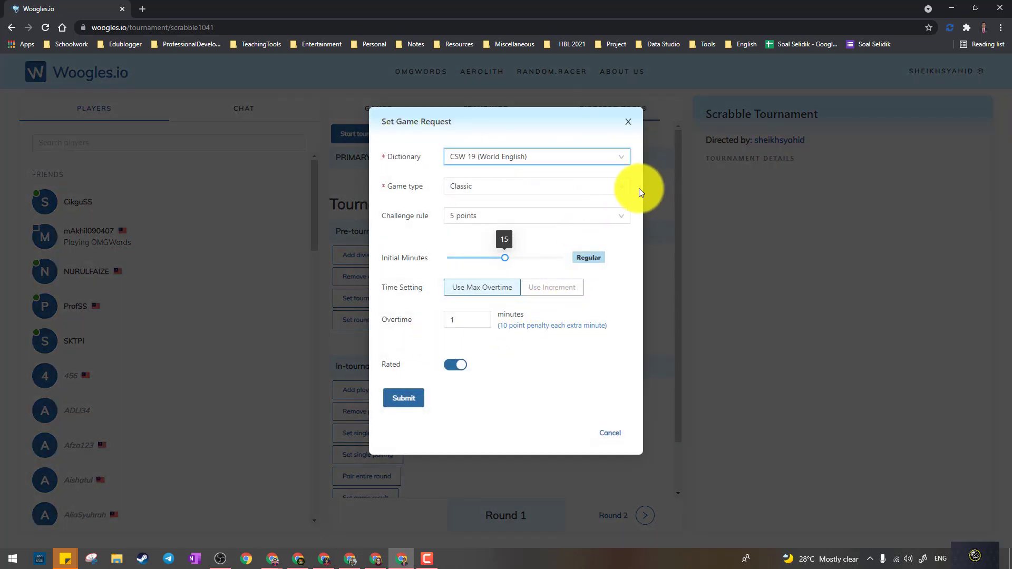
# - Set the challenge rule to Void and make the games unrated
pyautogui.click(600, 220)
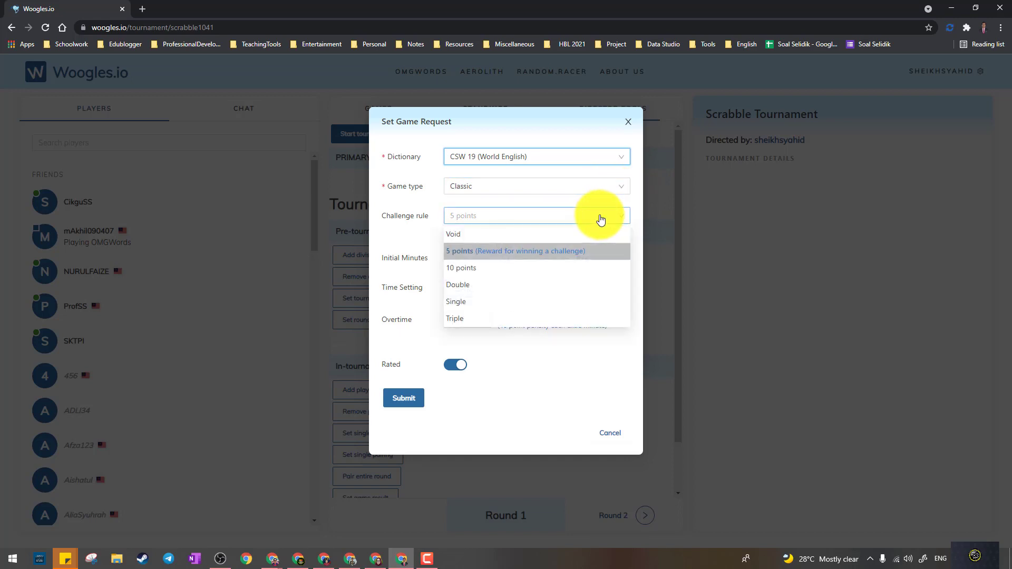
pyautogui.click(538, 238)
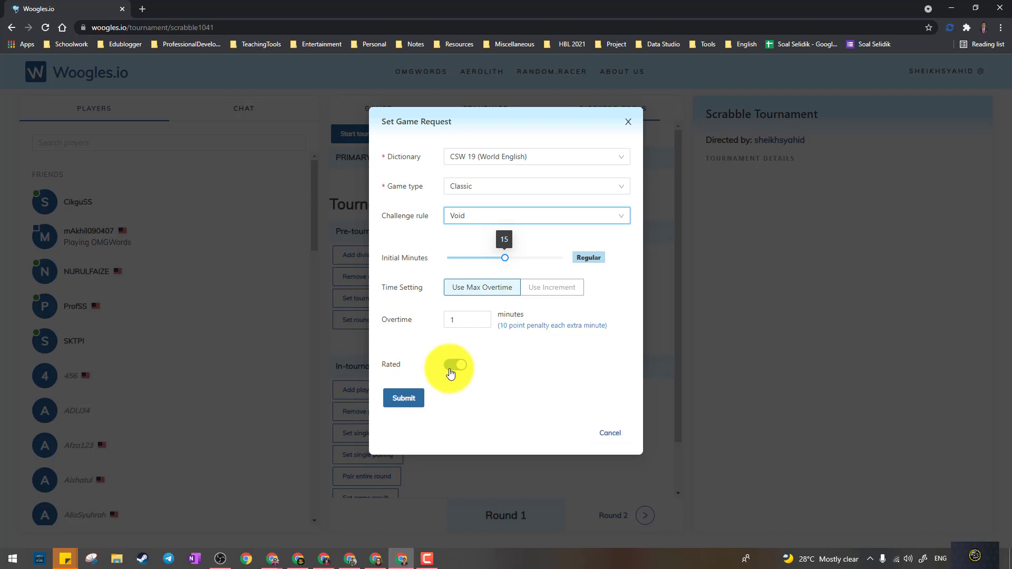
pyautogui.click(453, 364)
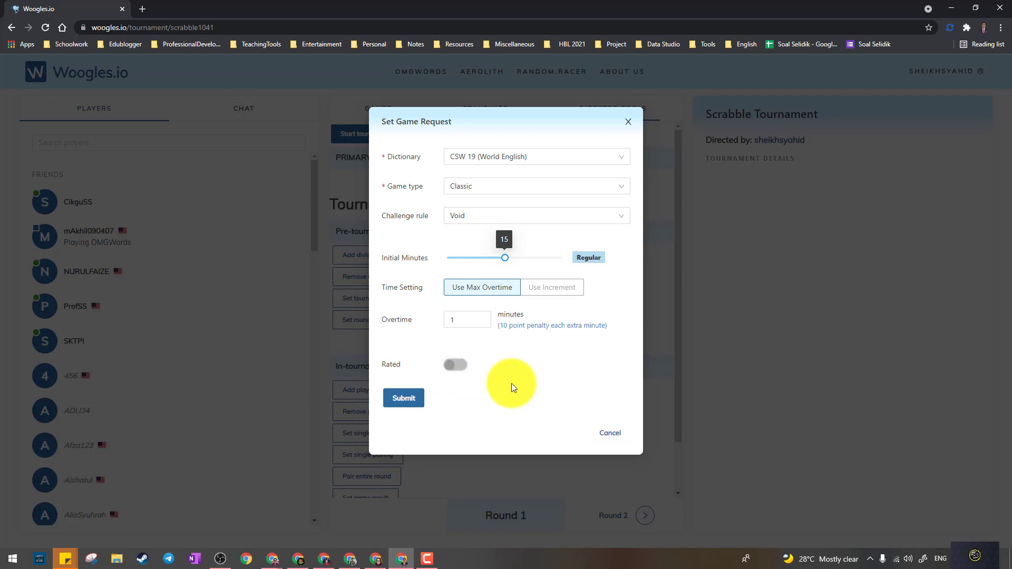
pyautogui.click(403, 399)
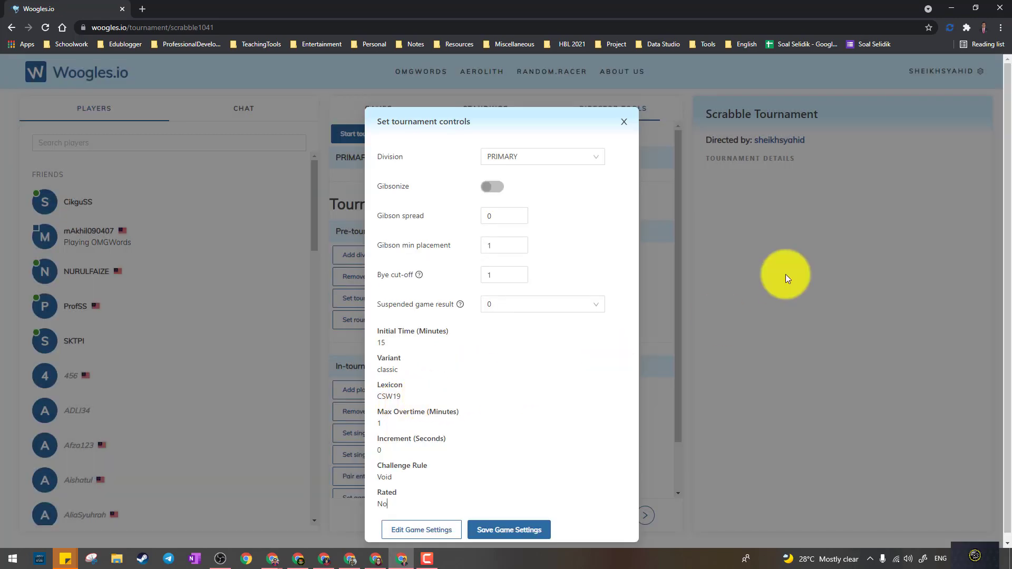
# - Save PRIMARY's tournament controls and close the dialog
pyautogui.click(520, 523)
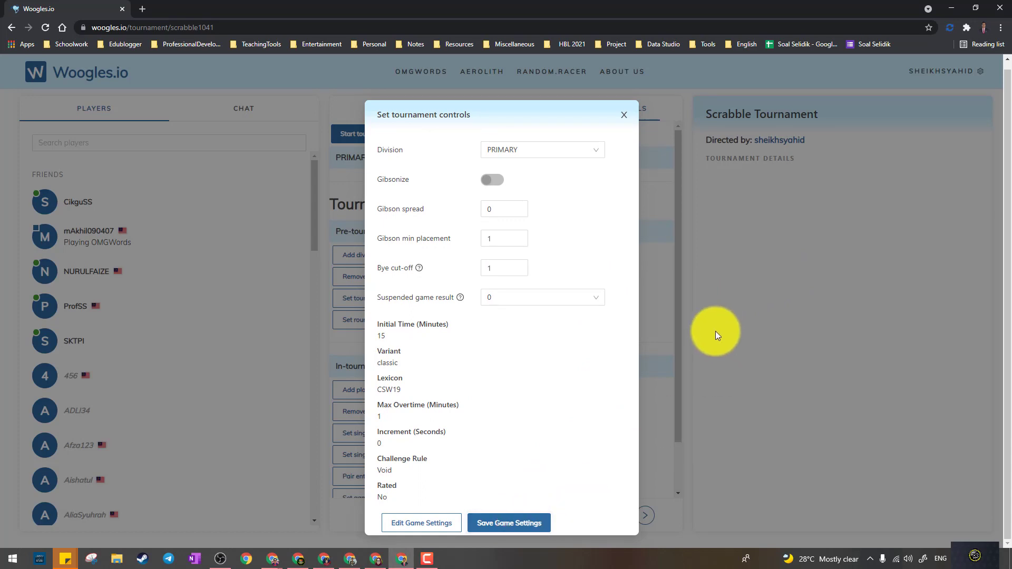
pyautogui.click(521, 522)
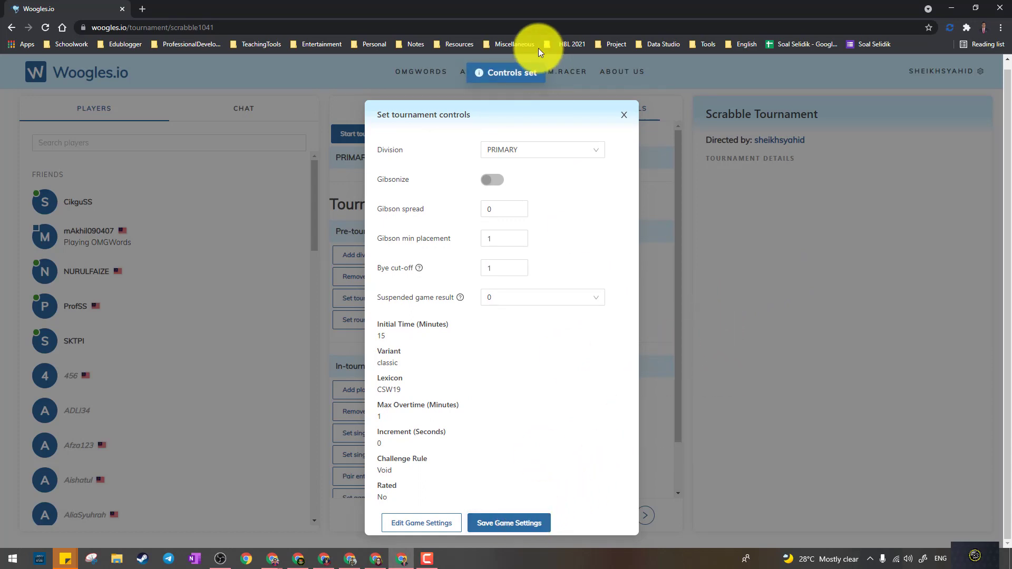
pyautogui.click(624, 116)
pyautogui.scroll(-1, 475, 247)
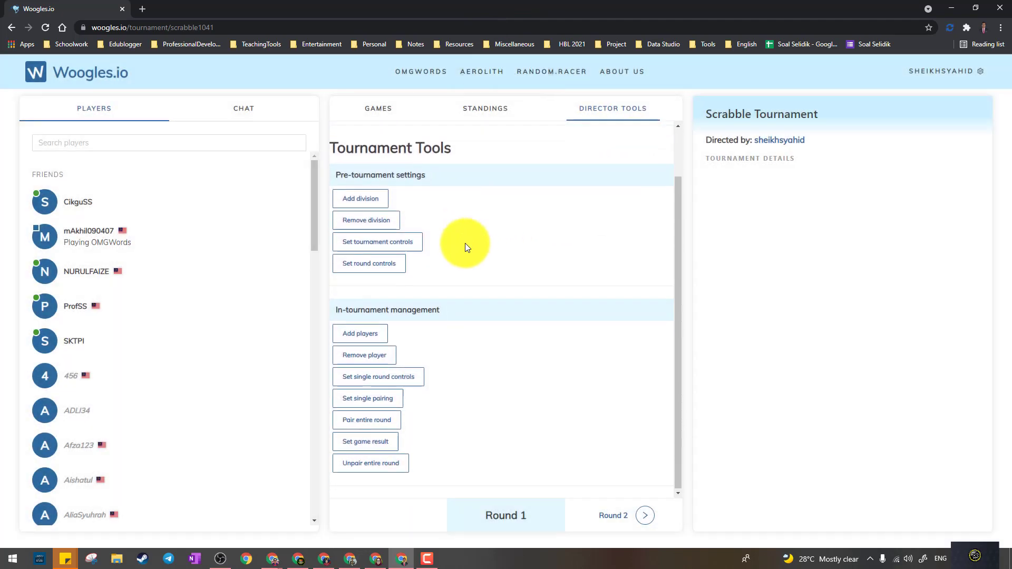
# - Choose PRIMARY in round controls and add a pairing rule ending at round 3
pyautogui.click(378, 265)
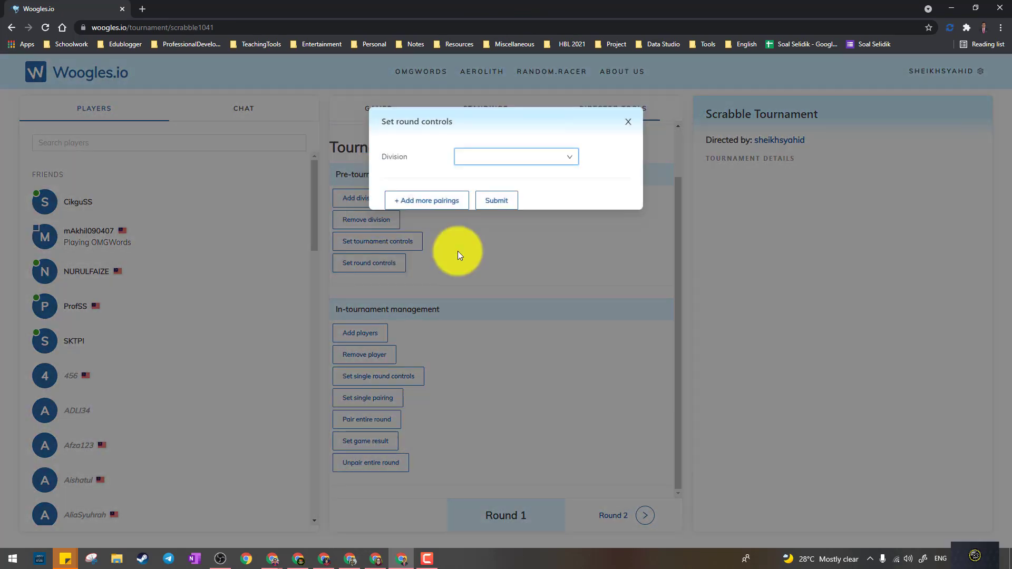
pyautogui.click(544, 166)
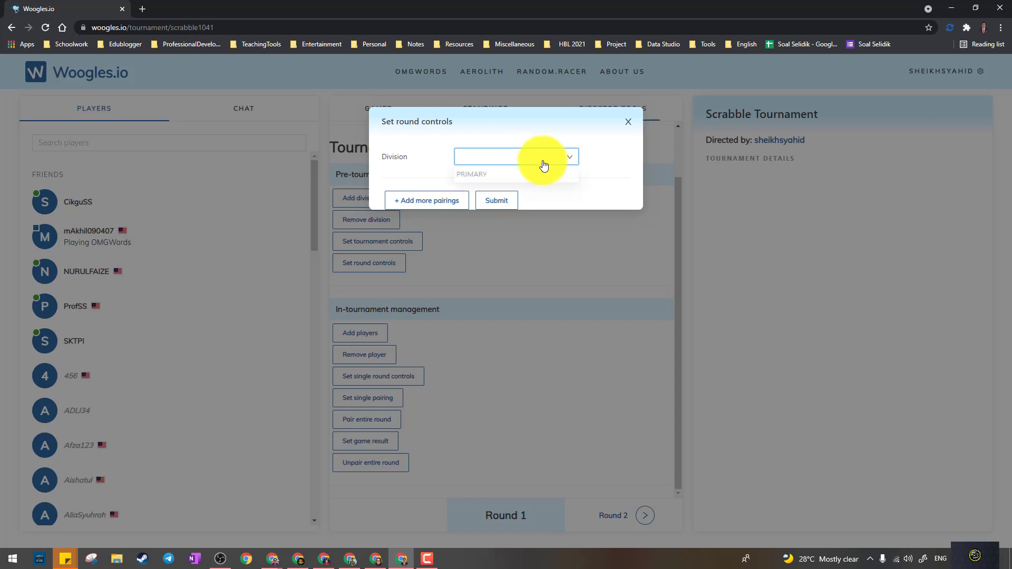
pyautogui.click(507, 174)
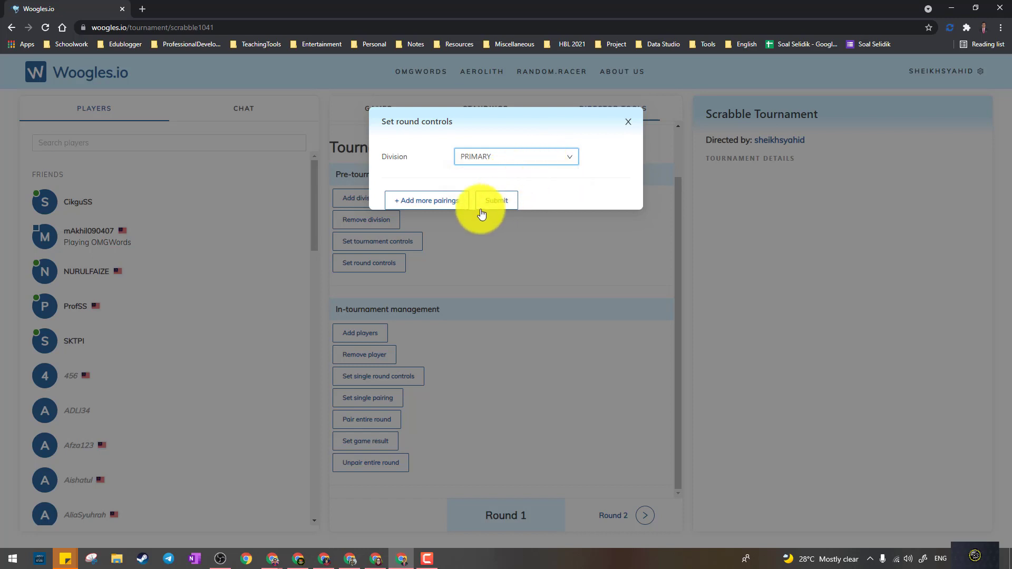
pyautogui.click(446, 204)
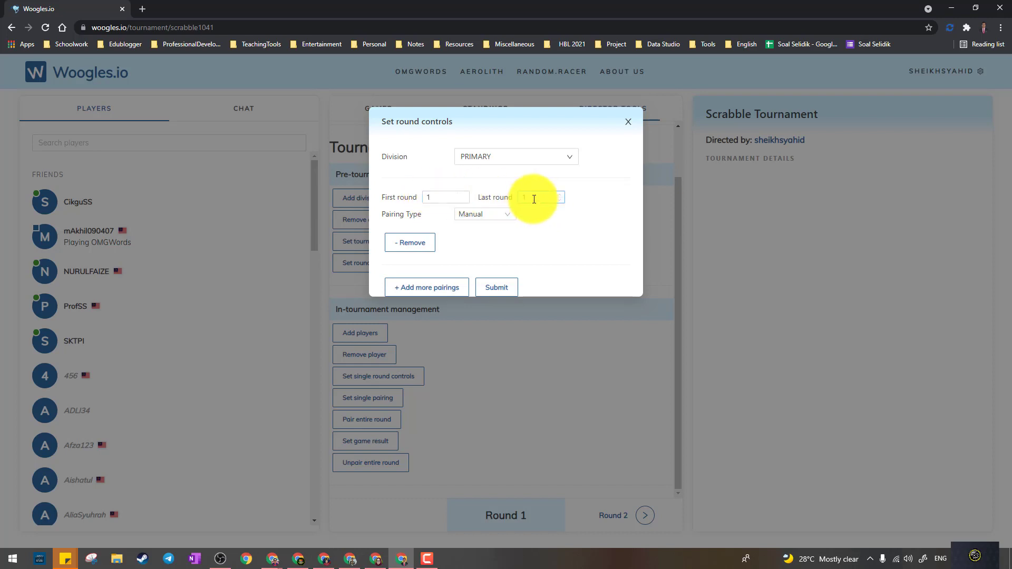
pyautogui.doubleClick(521, 197)
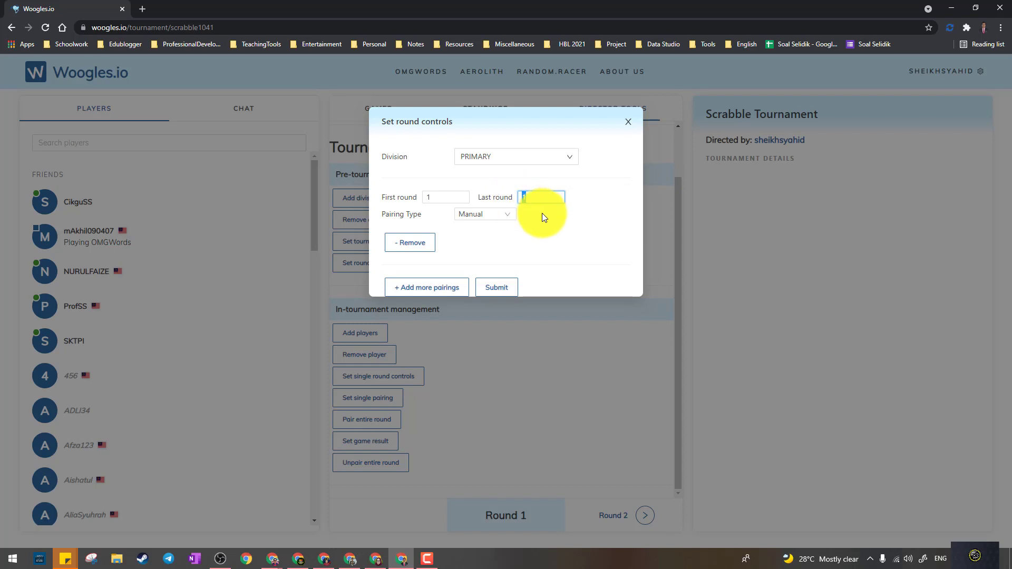
pyautogui.moveTo(540, 202); pyautogui.dragTo(510, 204)
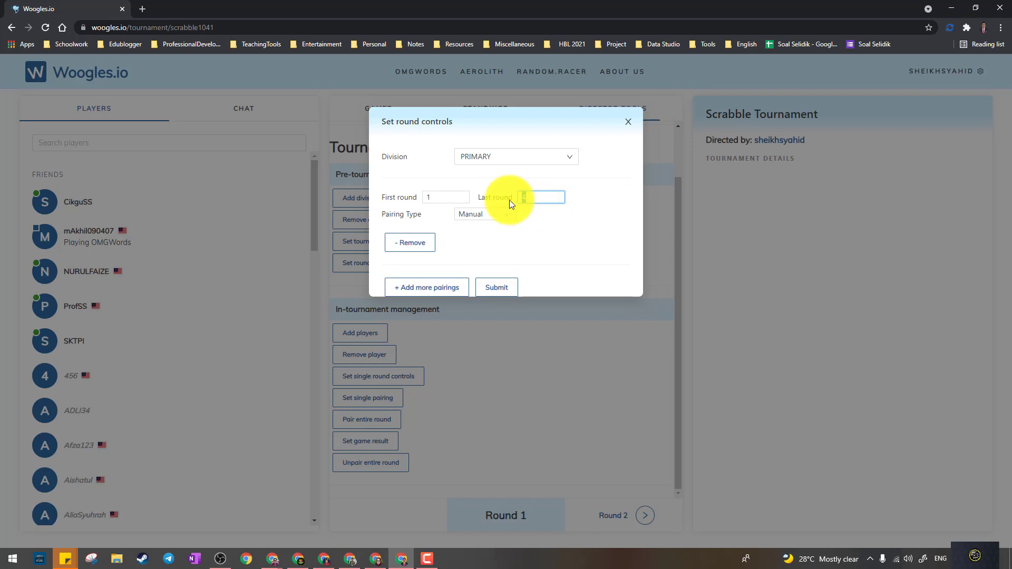
# - Make rounds 1–3 Swiss with max repeats 1, repeat weight 5, win-difference weight 1
pyautogui.click(509, 216)
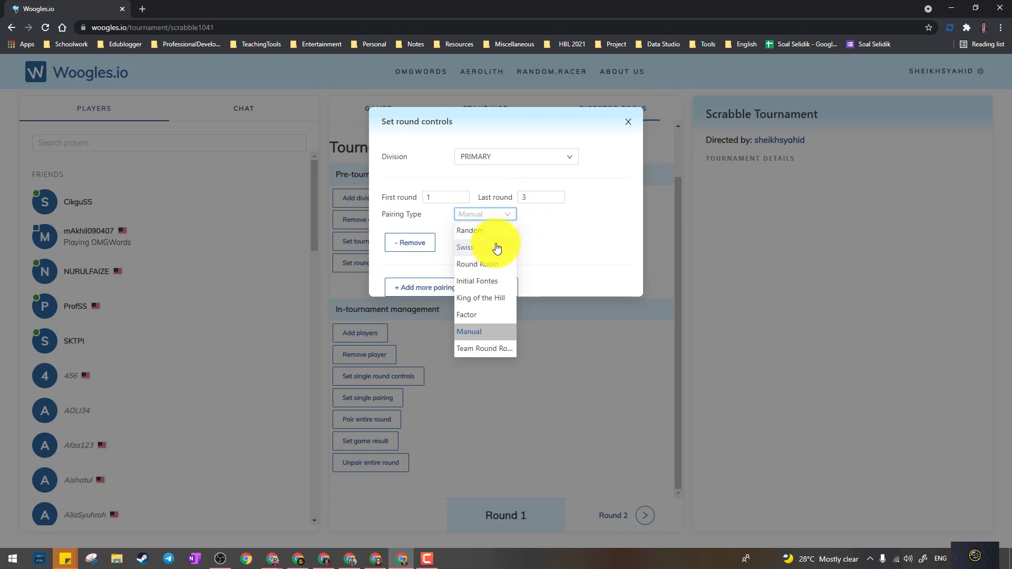
pyautogui.click(499, 244)
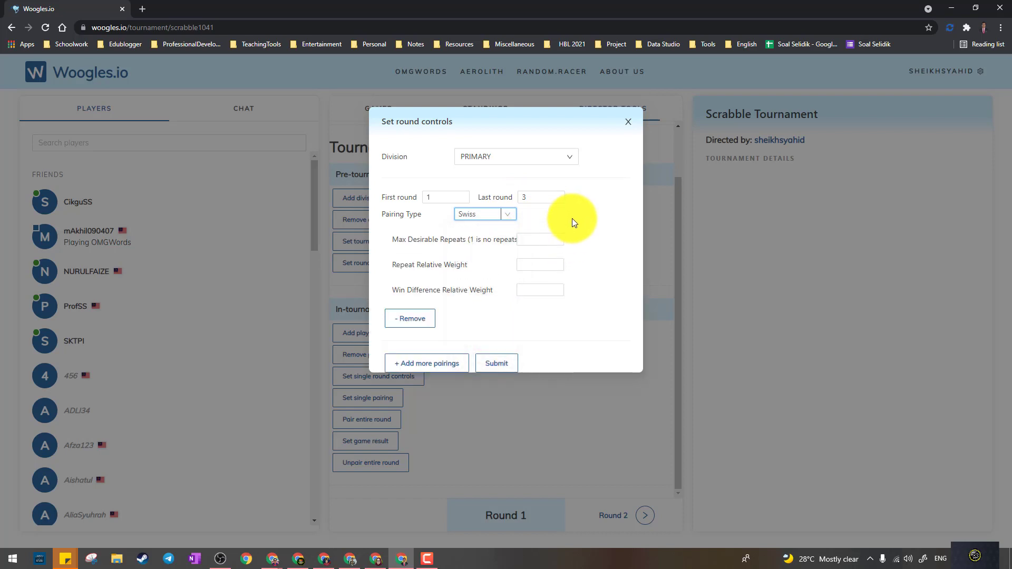
pyautogui.click(571, 218)
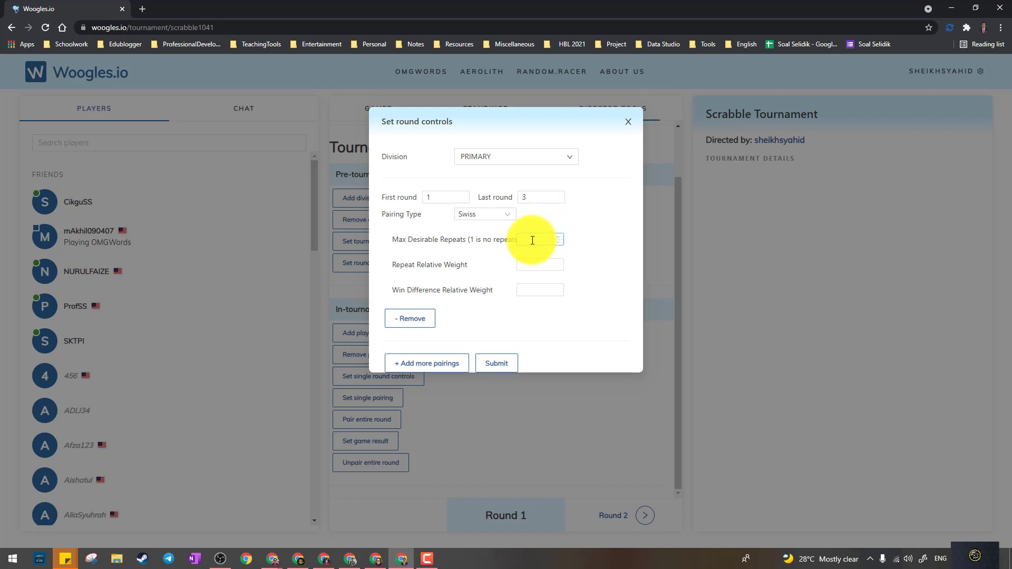
pyautogui.write('1')
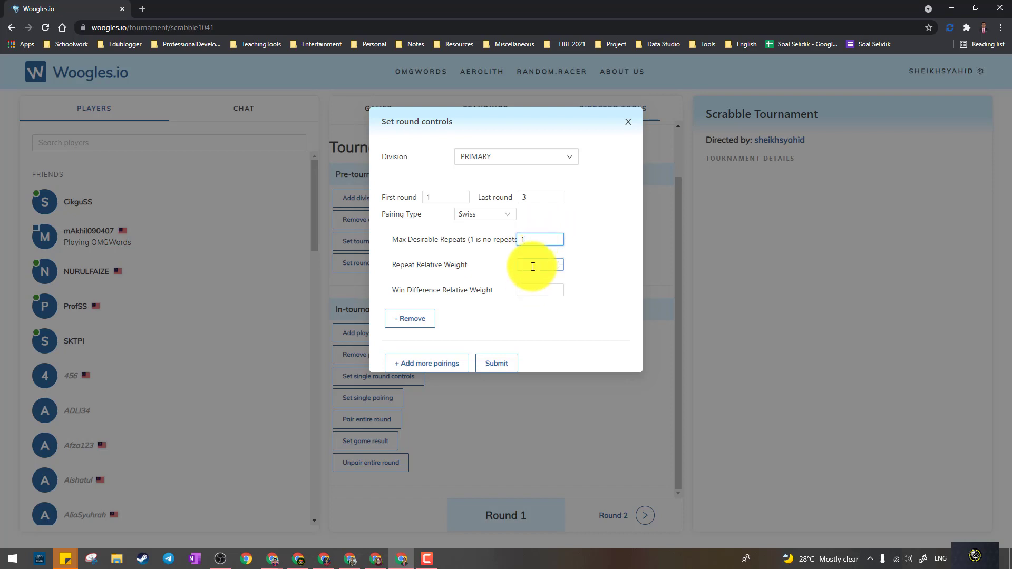
pyautogui.click(533, 266)
pyautogui.write('5')
pyautogui.click(533, 289)
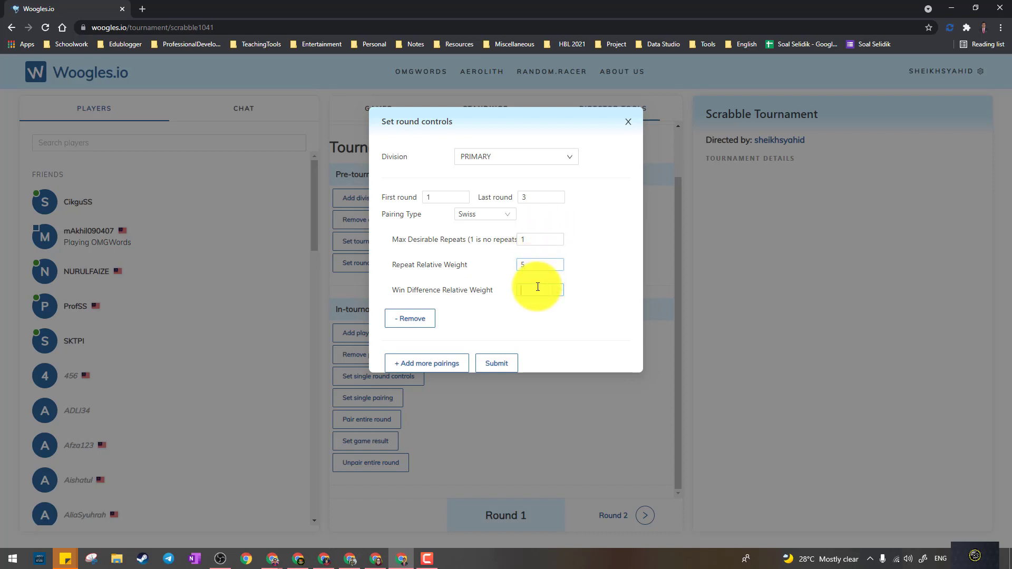
pyautogui.write('1')
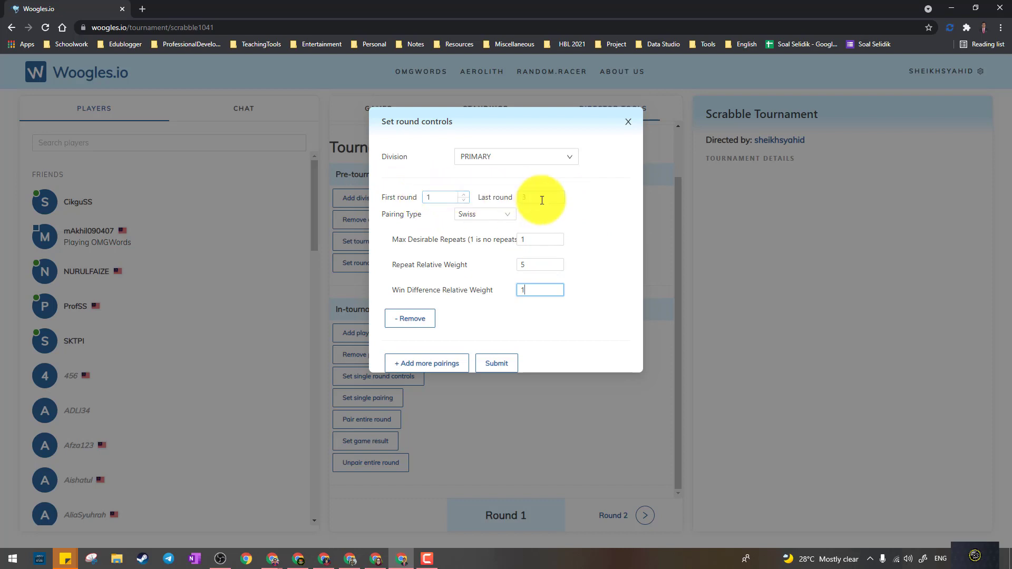
# - Add King of the Hill pairing for round 4, save the round controls, and close
pyautogui.click(440, 363)
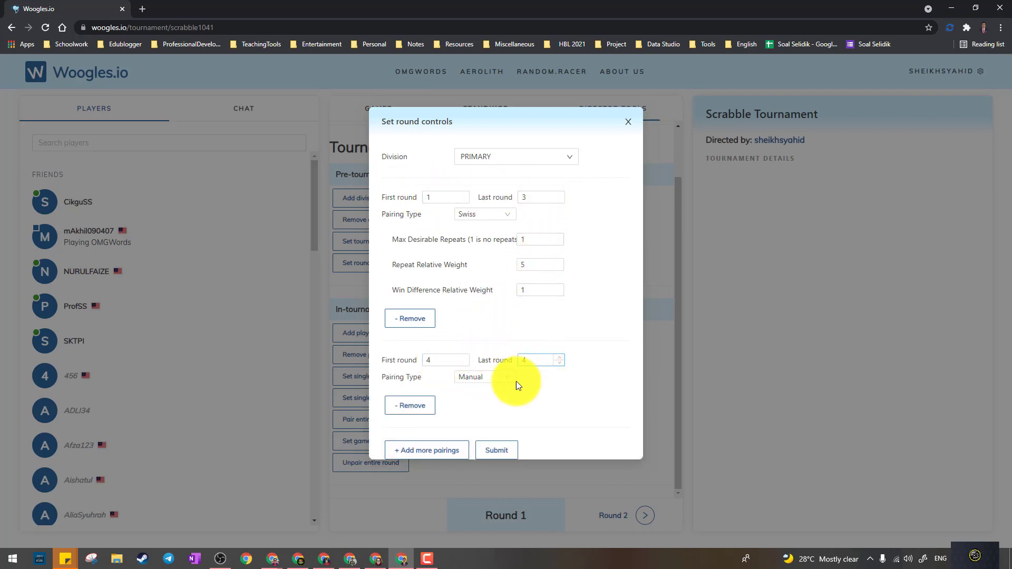
pyautogui.click(481, 377)
pyautogui.click(505, 461)
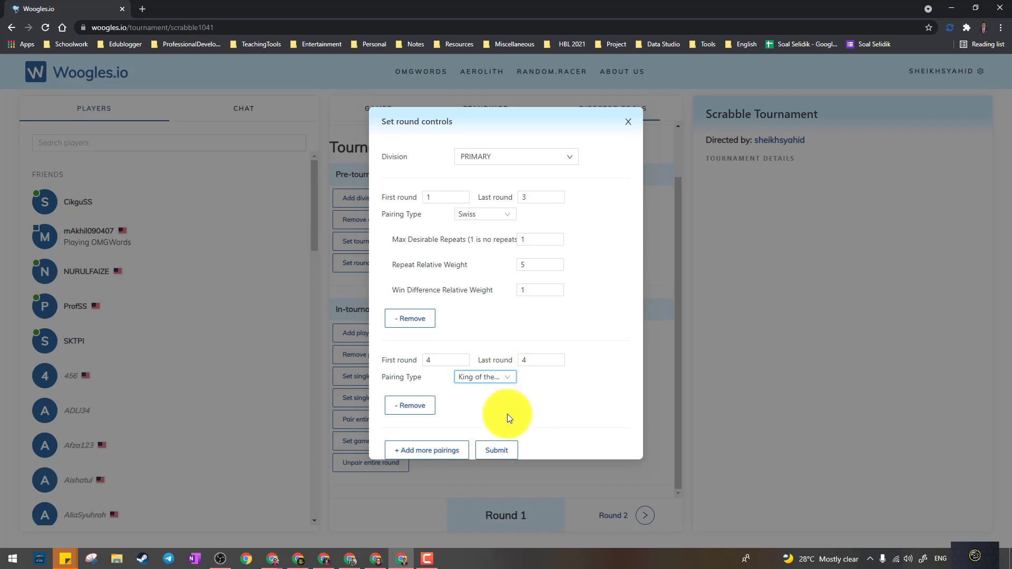
pyautogui.click(501, 453)
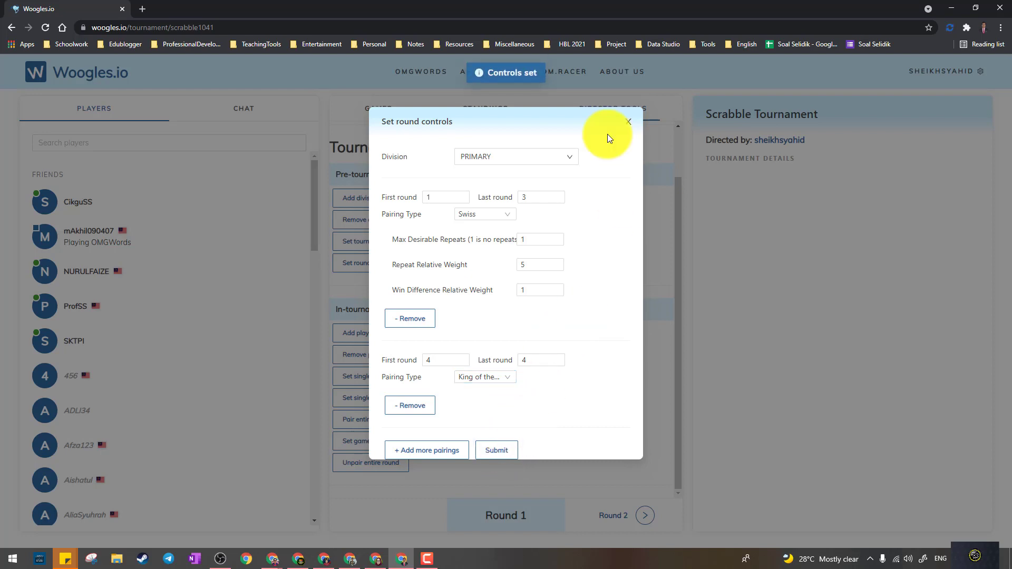
pyautogui.click(628, 123)
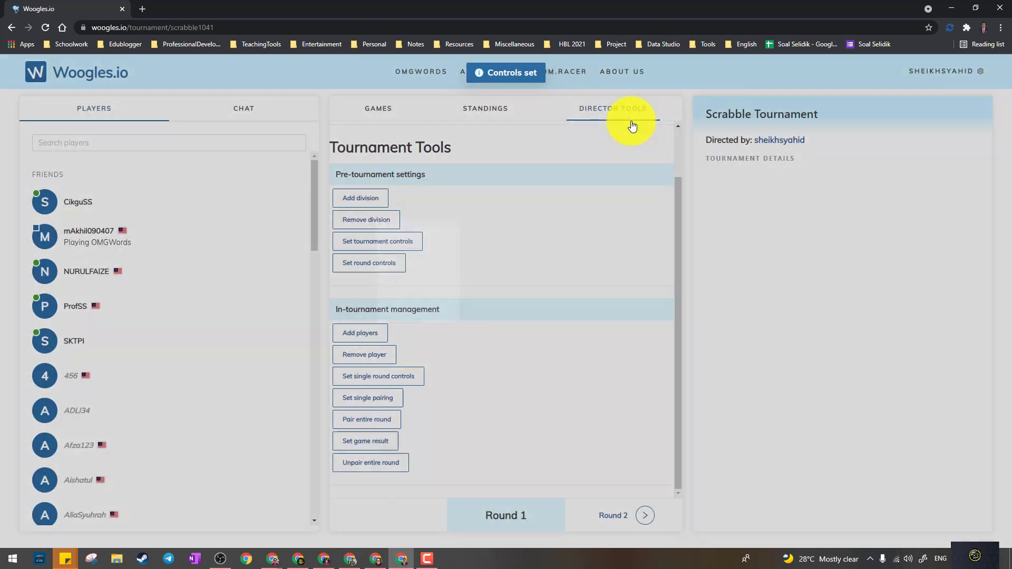
# - Bring up the Add players form, picking PRIMARY and adding a player row, reopening it twice
pyautogui.click(367, 339)
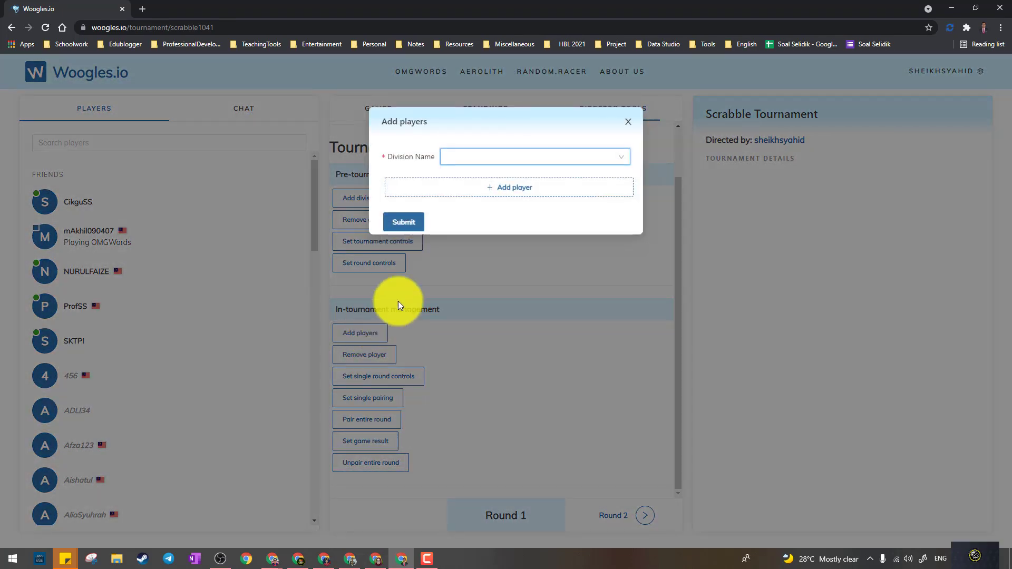
pyautogui.click(518, 157)
pyautogui.click(512, 176)
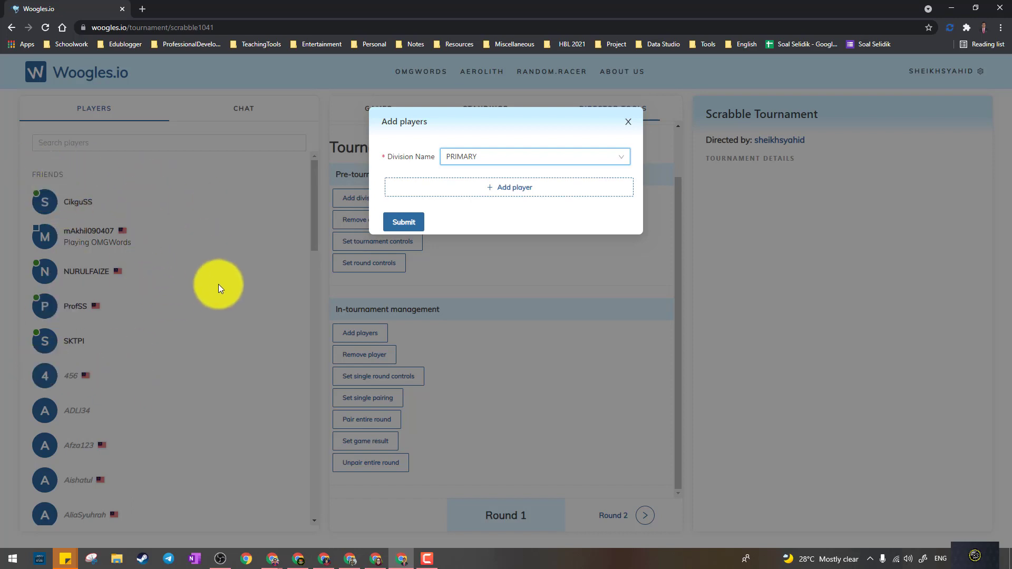
pyautogui.click(504, 188)
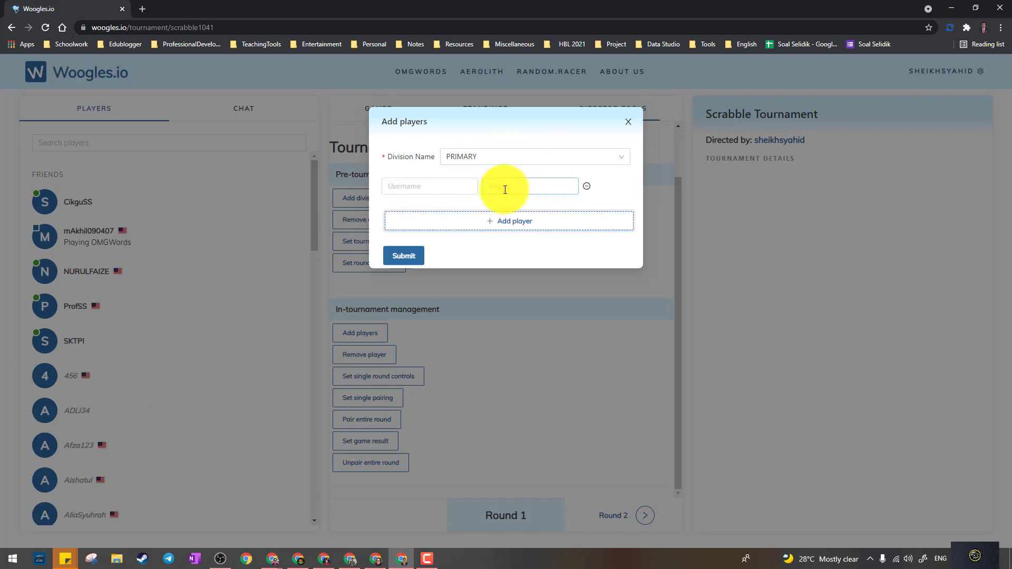
pyautogui.click(188, 204)
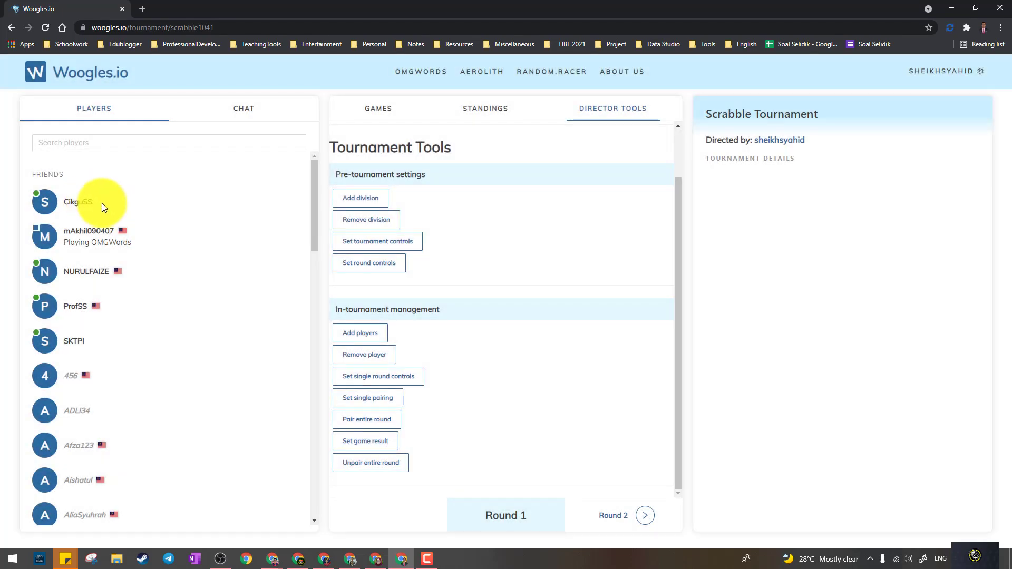
pyautogui.click(361, 332)
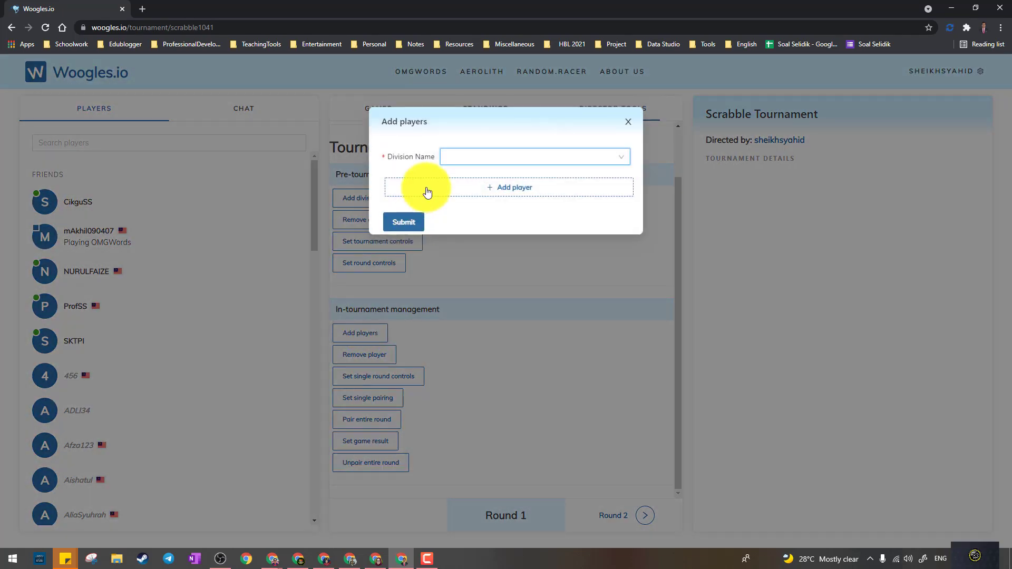
pyautogui.click(427, 192)
pyautogui.moveTo(65, 200); pyautogui.dragTo(96, 209)
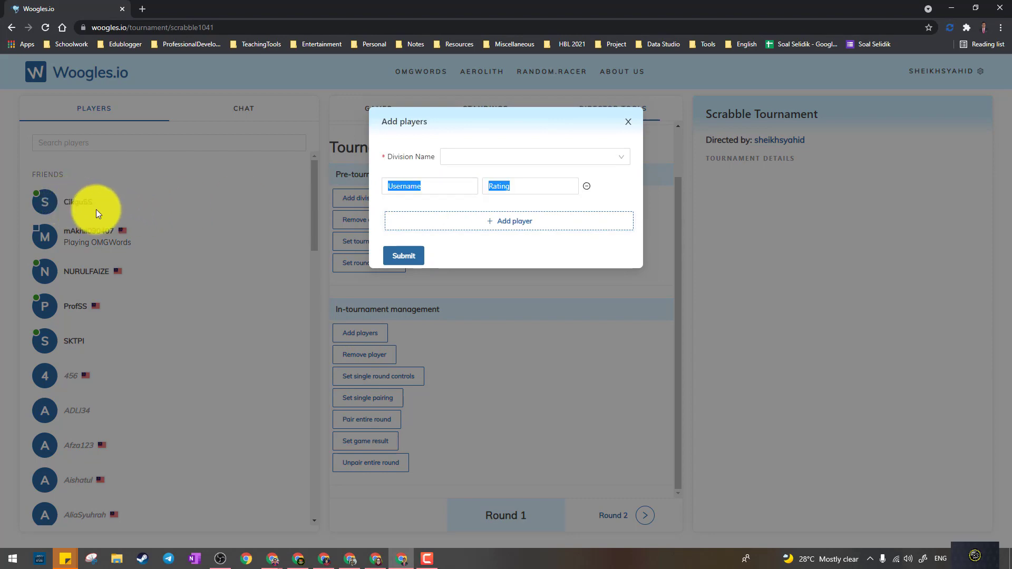
pyautogui.click(96, 209)
pyautogui.click(379, 337)
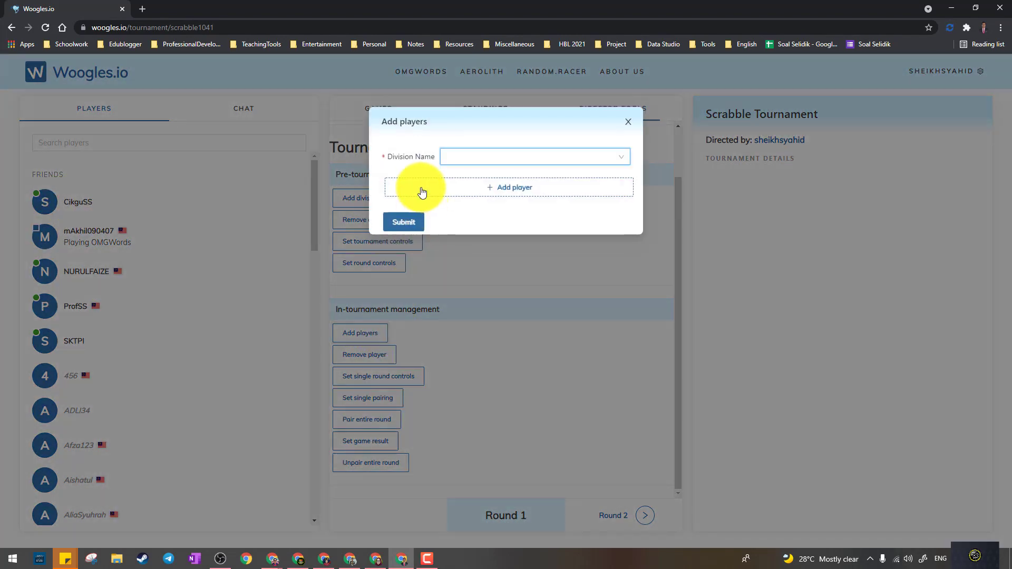
pyautogui.click(422, 193)
pyautogui.click(419, 187)
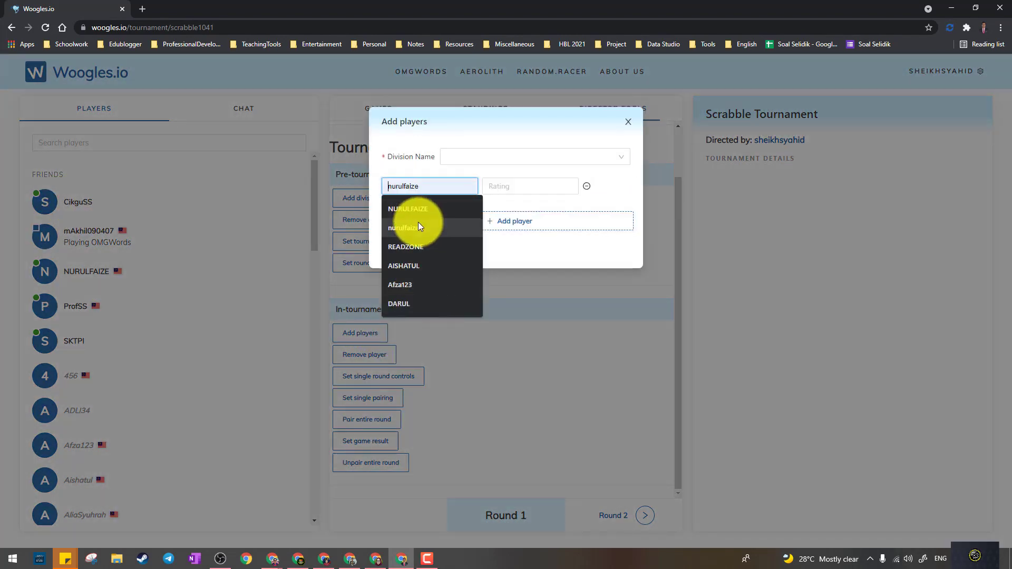
# - Enter the first player's username with rating 1 and pick the PRIMARY division
pyautogui.write('C')
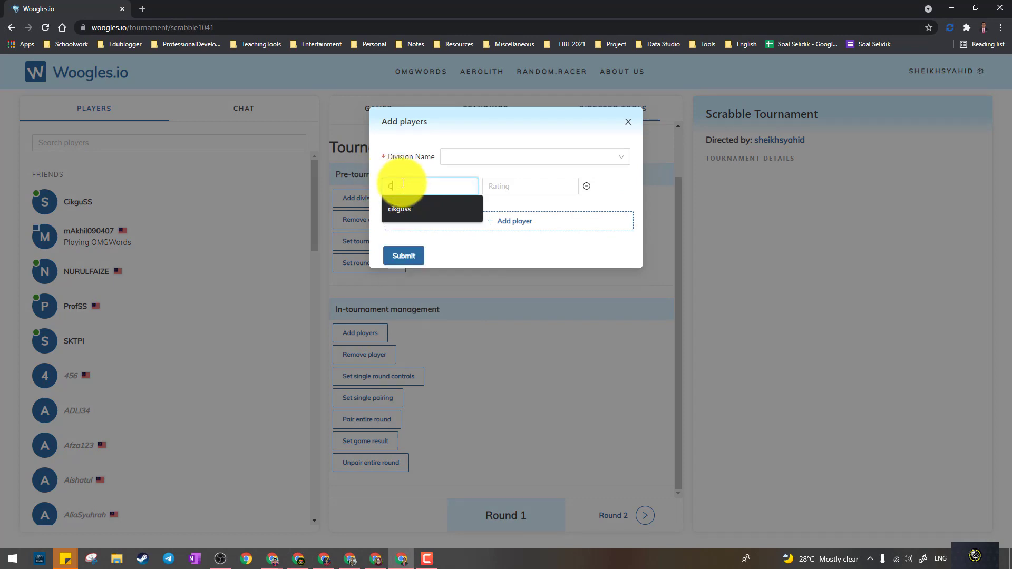
pyautogui.write('ikguss')
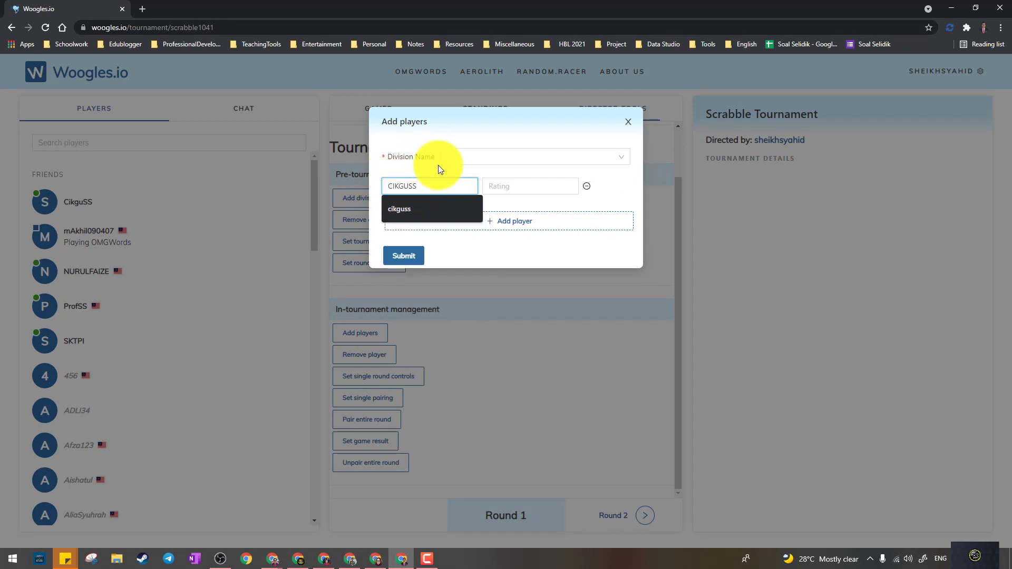
pyautogui.click(530, 186)
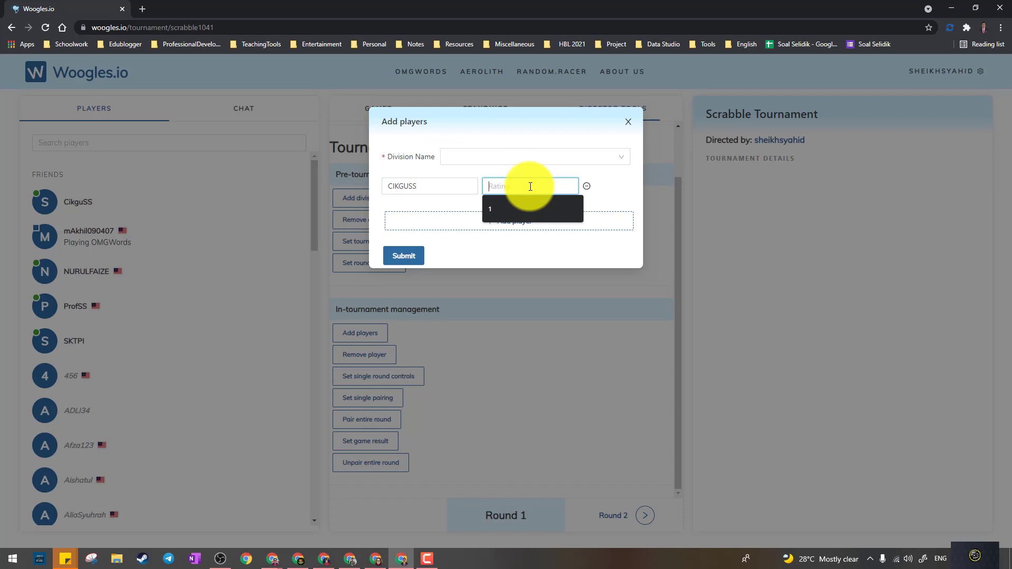
pyautogui.write('1')
pyautogui.click(543, 158)
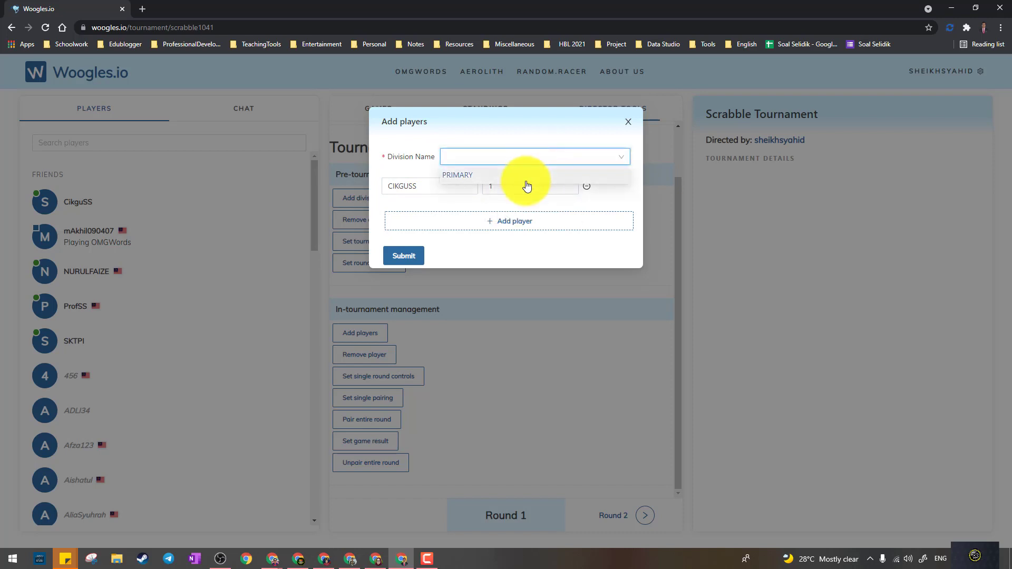
pyautogui.click(525, 175)
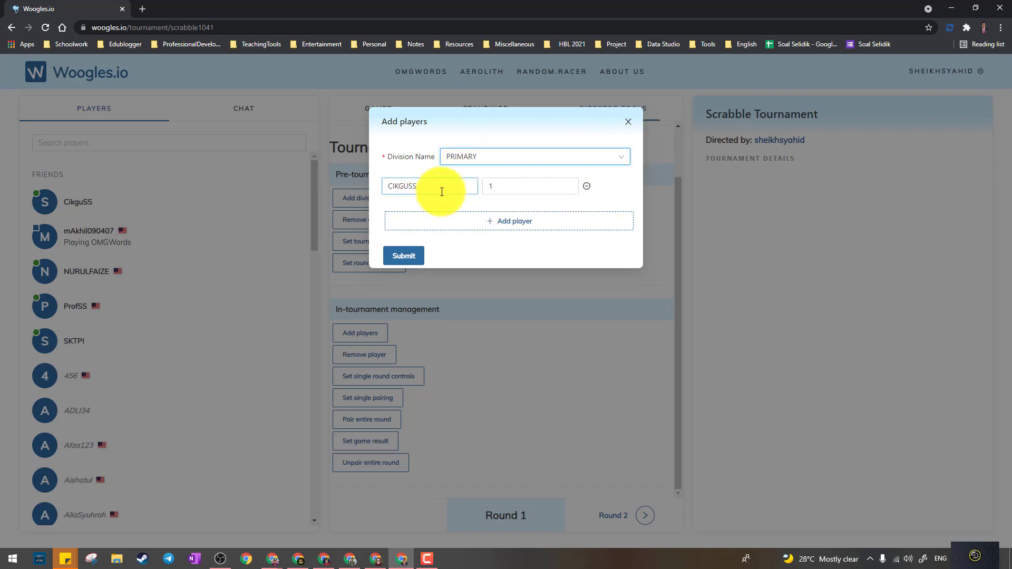
# - Add a second player row with that player's username and rating 1
pyautogui.click(506, 221)
pyautogui.click(430, 226)
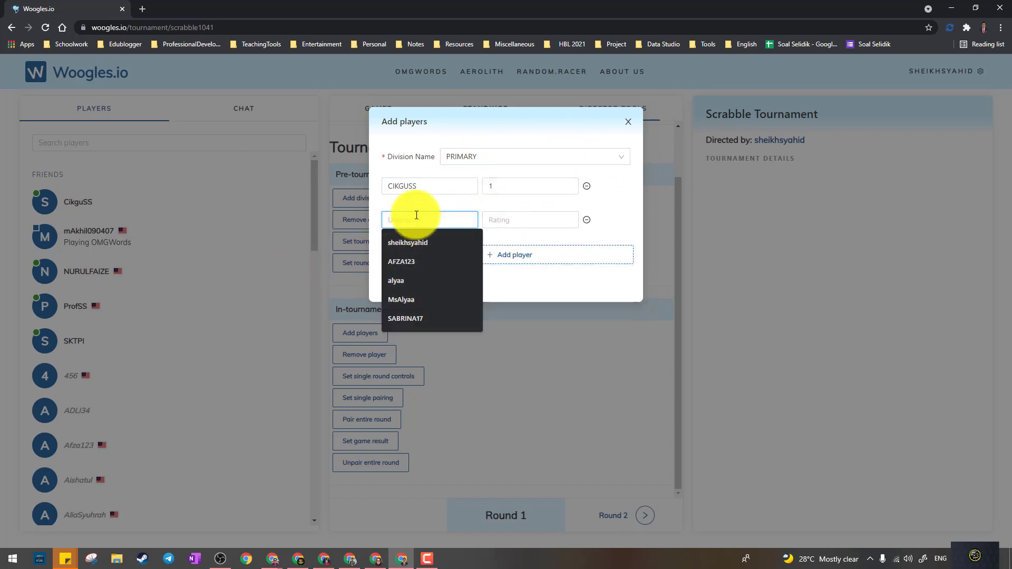
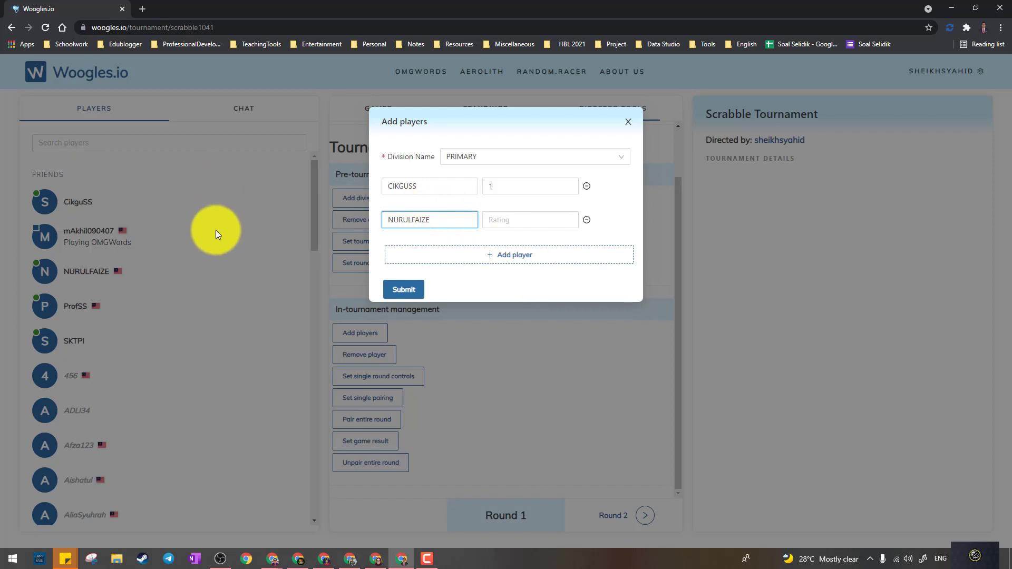
pyautogui.click(515, 222)
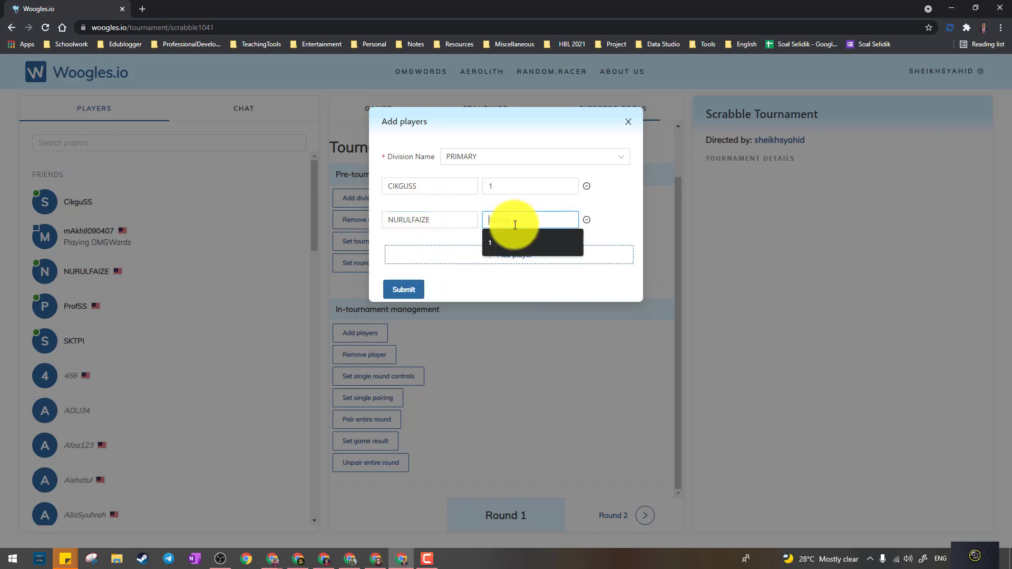
pyautogui.click(508, 238)
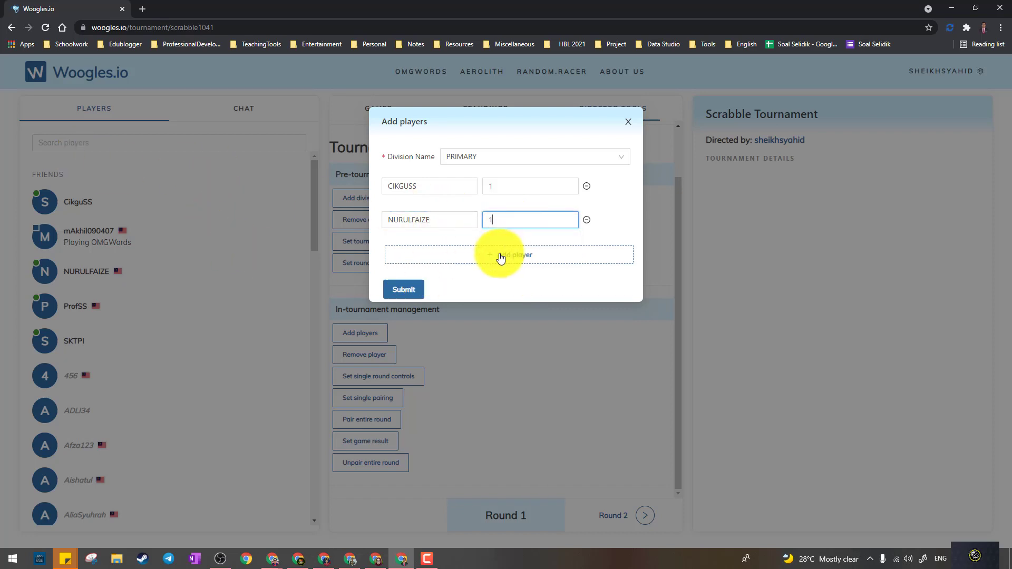
# - Add rows for the third and fourth players and enter their usernames
pyautogui.click(500, 256)
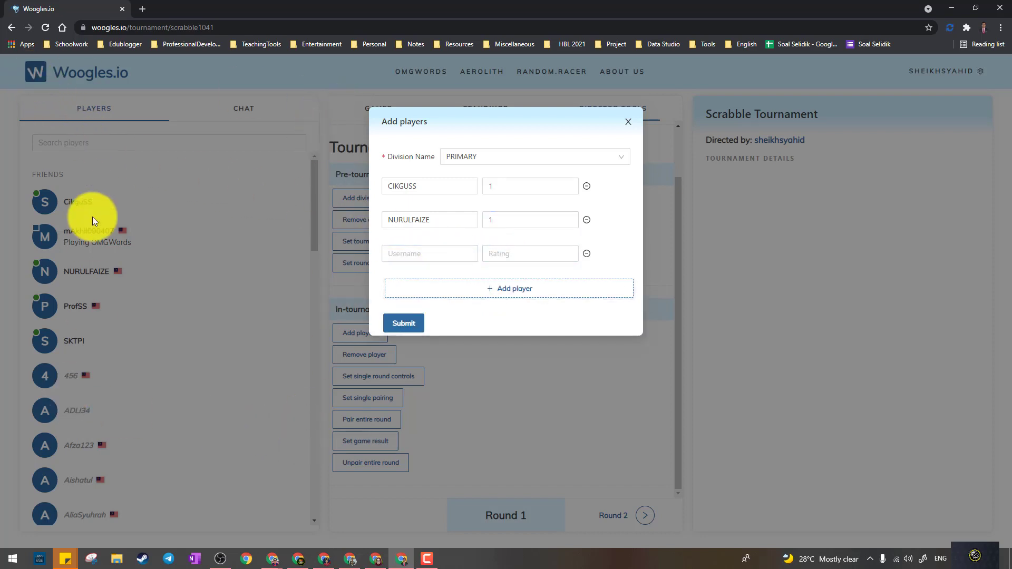
pyautogui.click(447, 258)
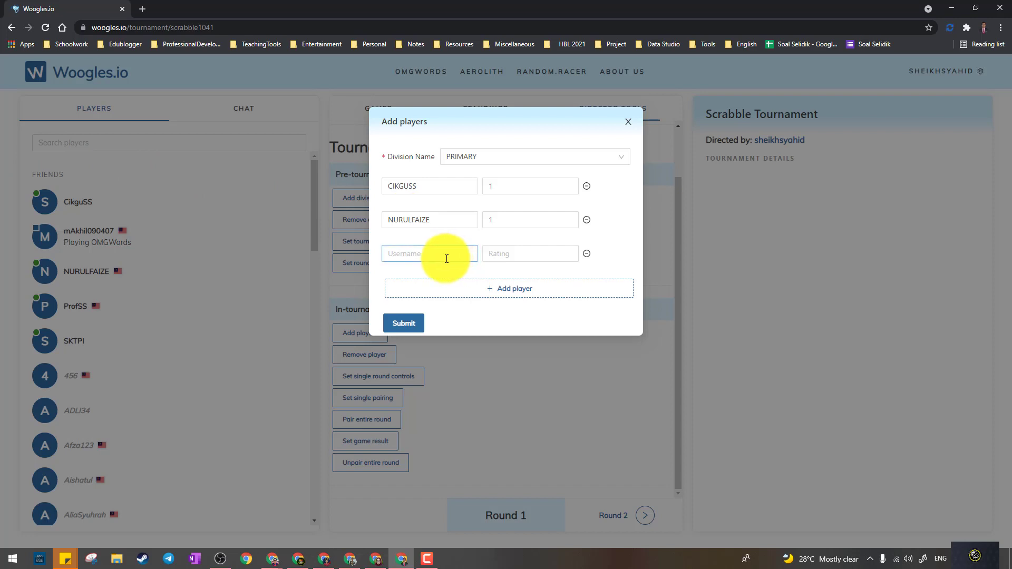
pyautogui.click(343, 243)
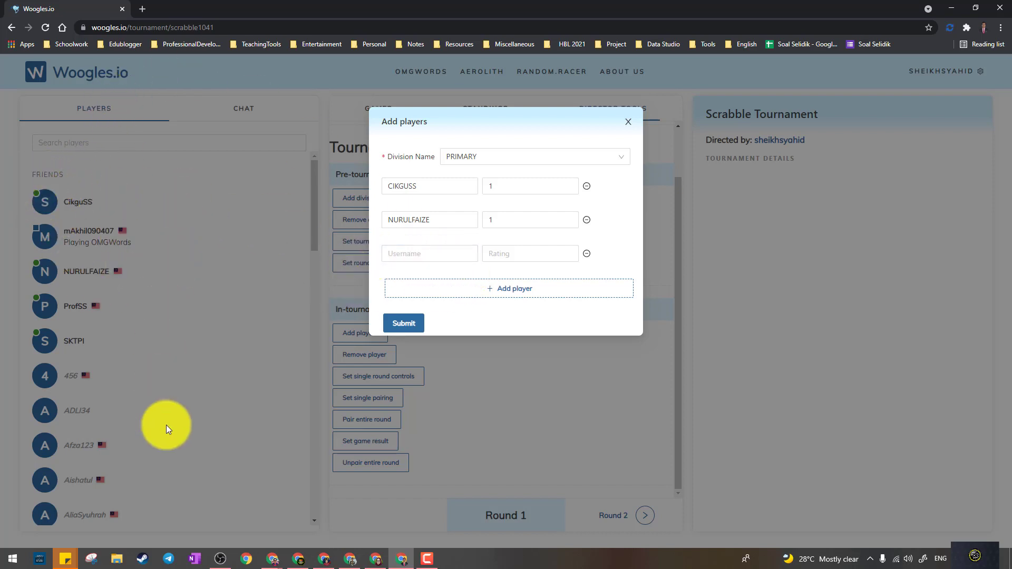
pyautogui.click(422, 256)
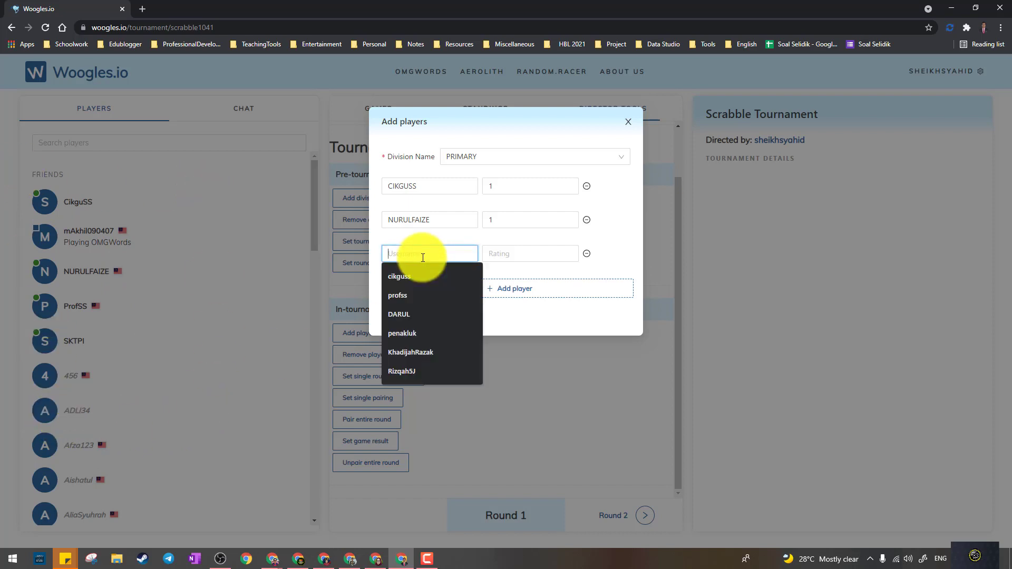
pyautogui.write('profss')
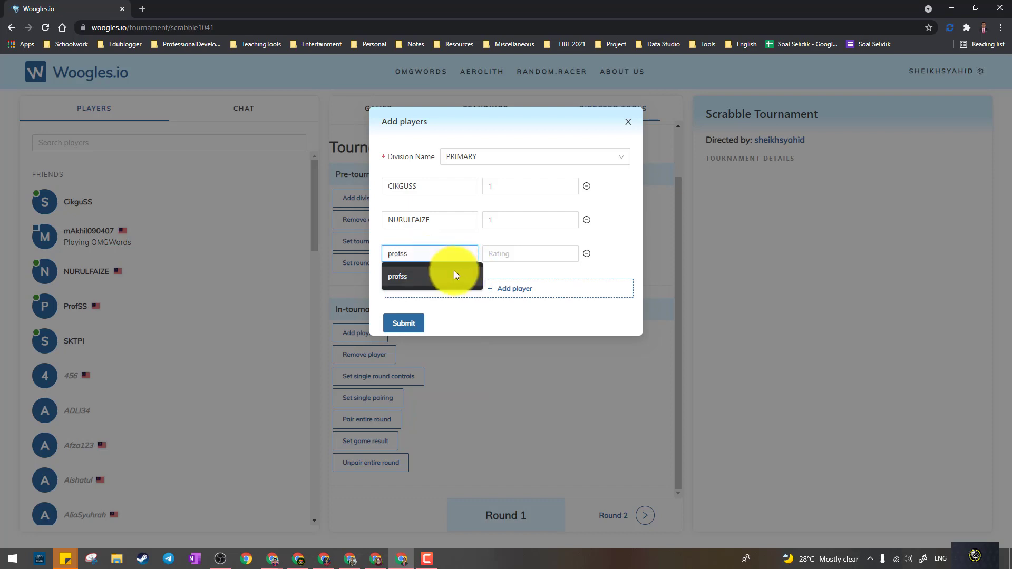
pyautogui.click(437, 274)
pyautogui.click(429, 289)
pyautogui.click(433, 287)
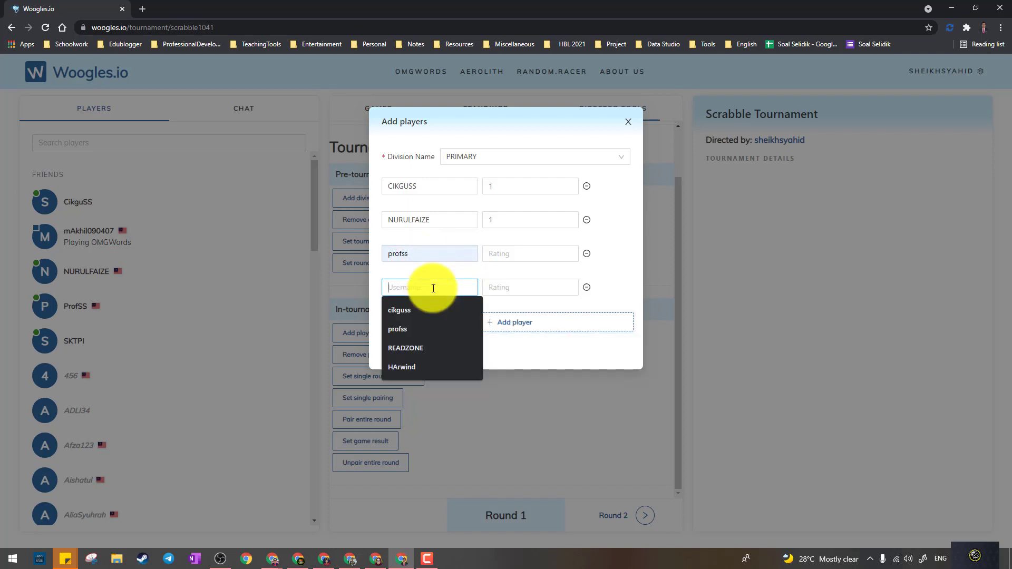
pyautogui.write('SKTPI')
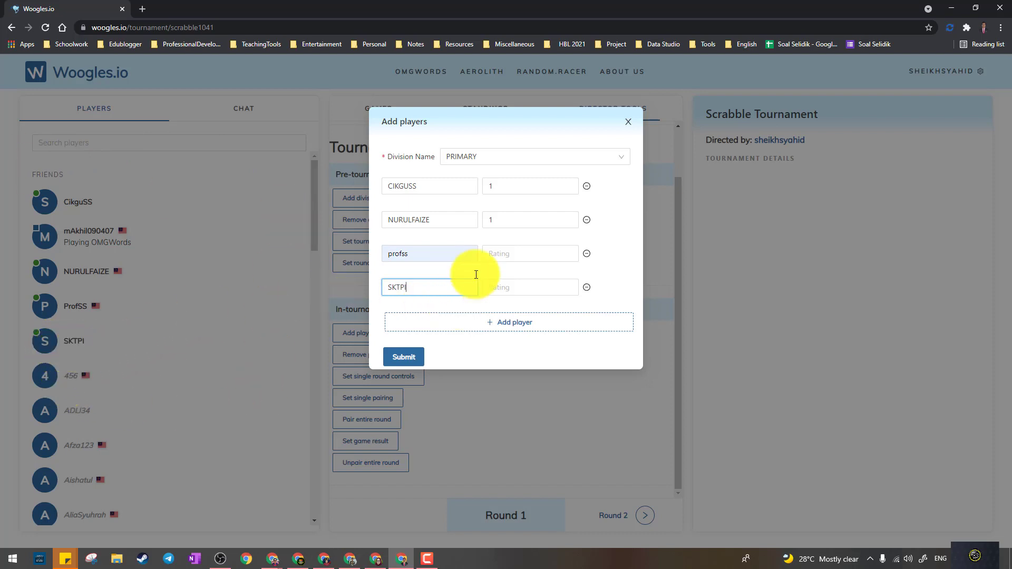
# - Give the third and fourth players rating 1 and submit all four players
pyautogui.click(493, 259)
pyautogui.click(501, 269)
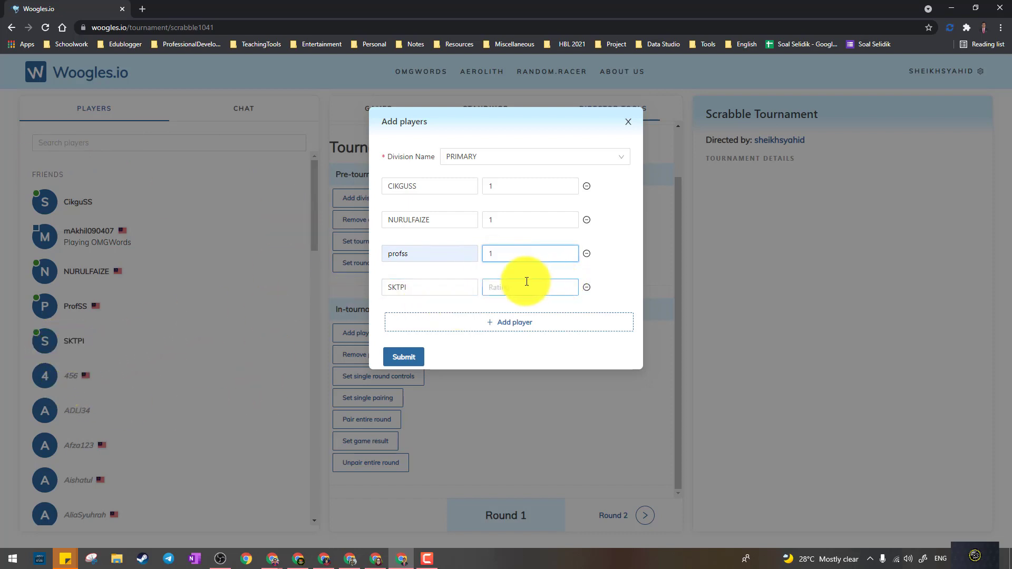
pyautogui.click(517, 289)
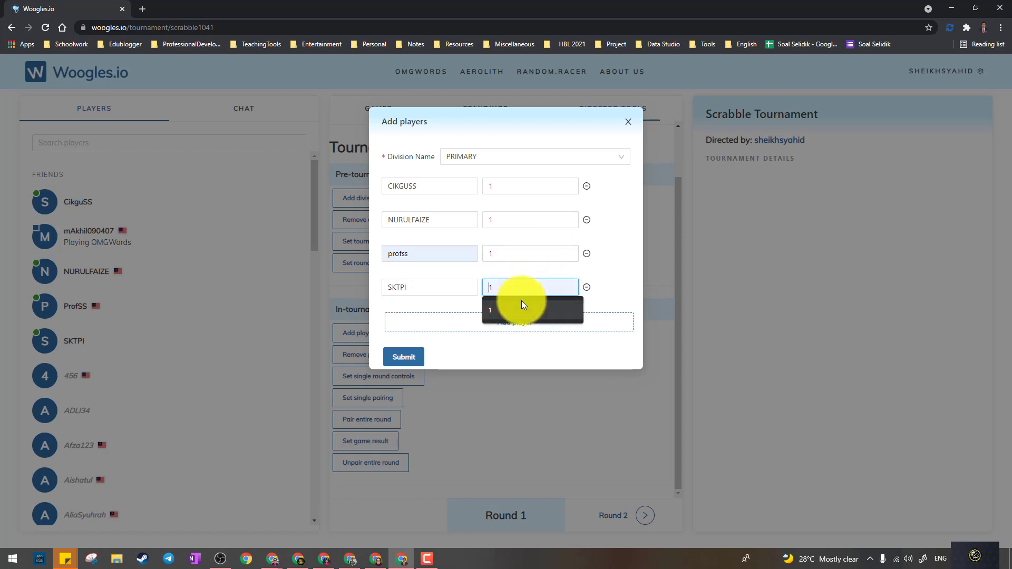
pyautogui.click(522, 301)
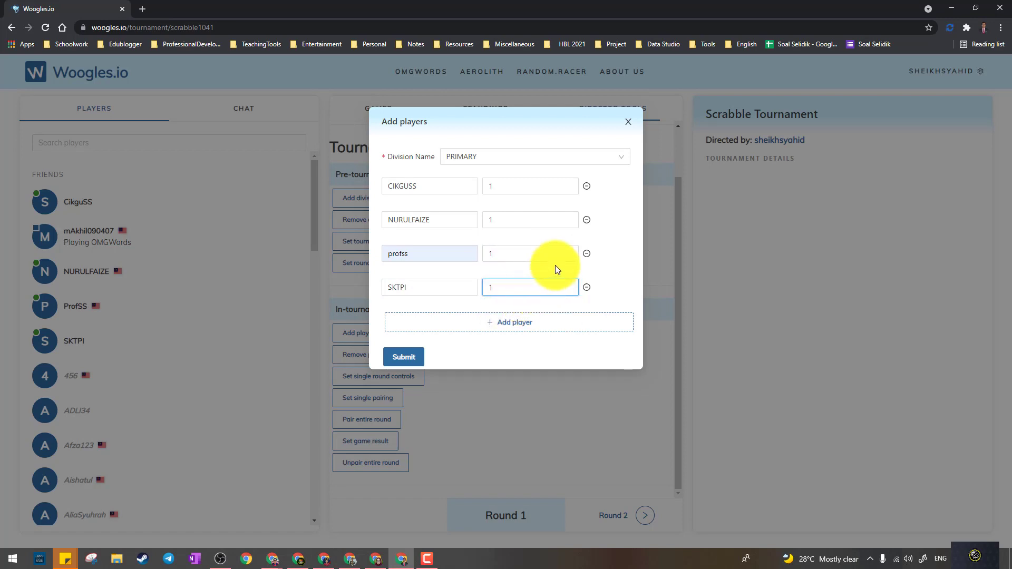
pyautogui.click(404, 358)
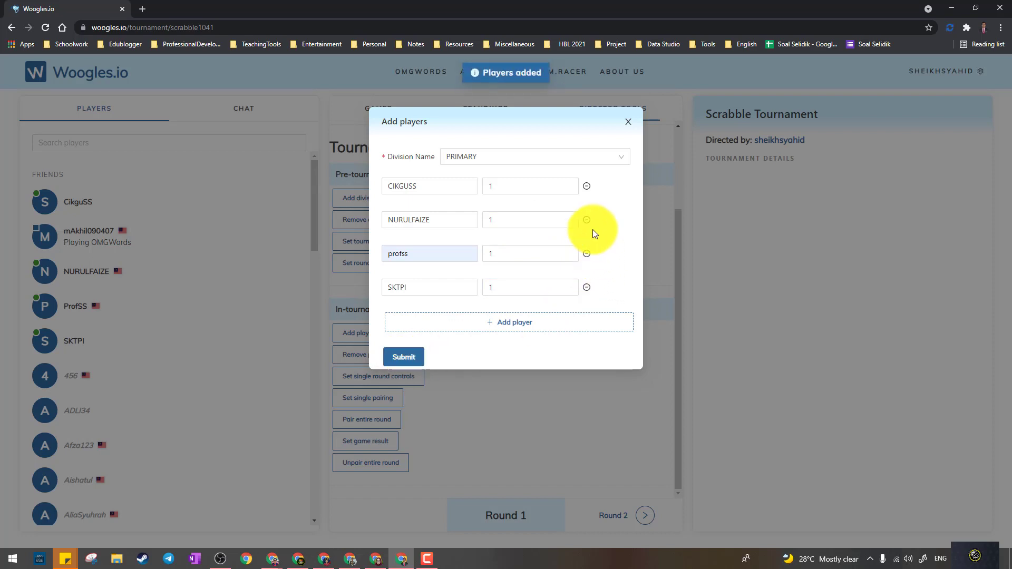
# - Close the Add players form and advance to Round 3, checking Standings and Games (no pairings yet)
pyautogui.click(628, 123)
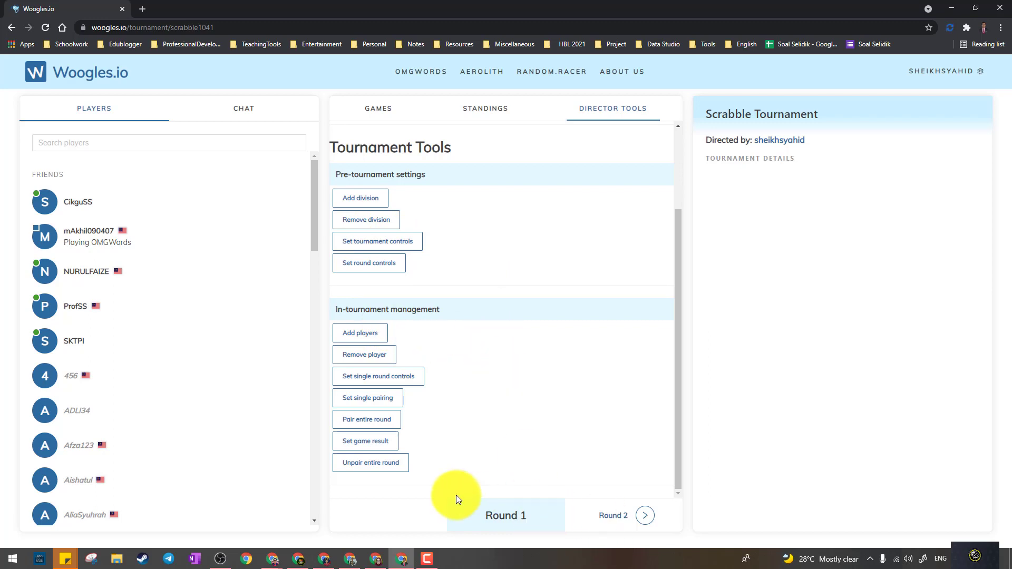
pyautogui.click(645, 518)
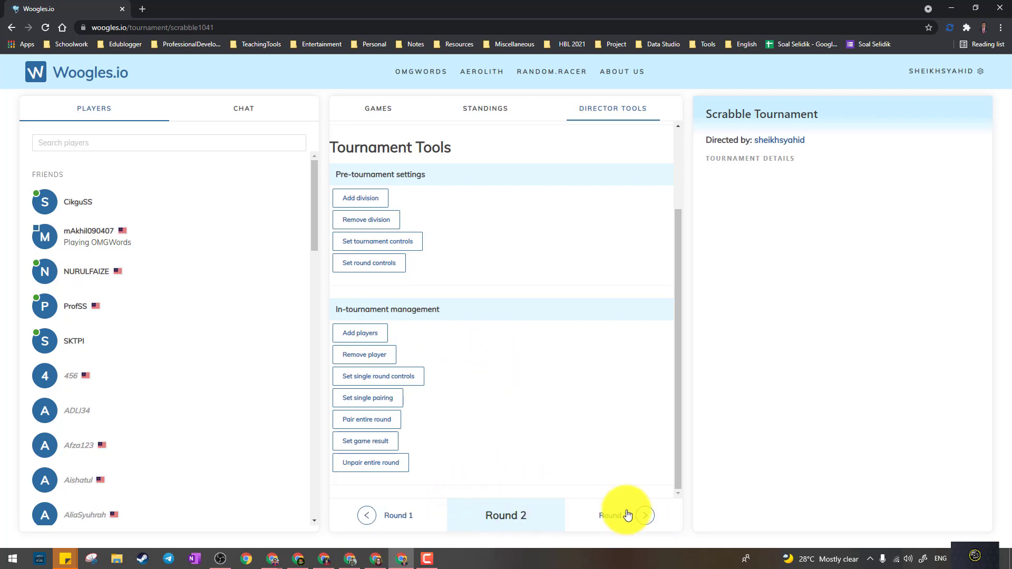
pyautogui.click(645, 516)
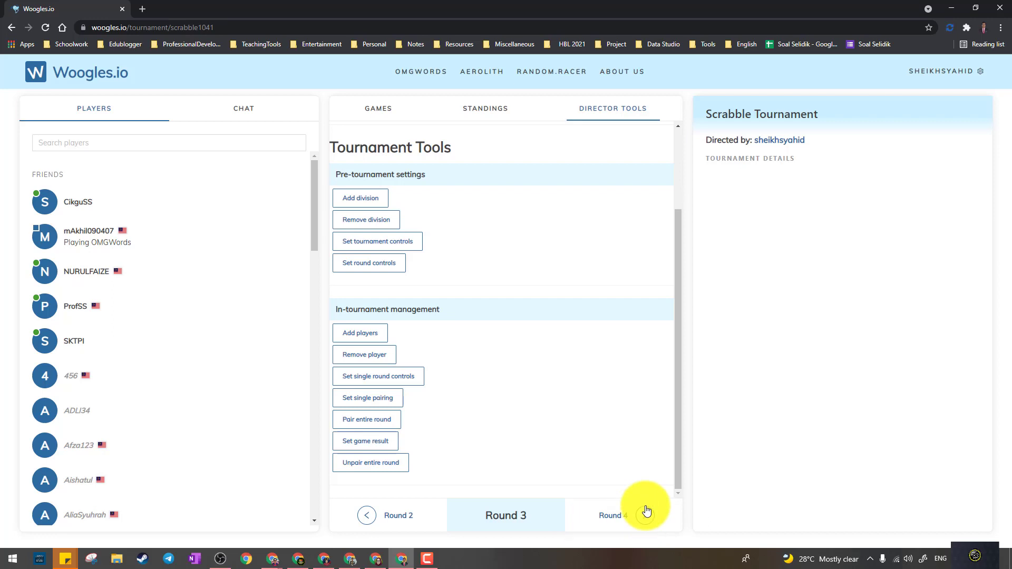
pyautogui.click(503, 114)
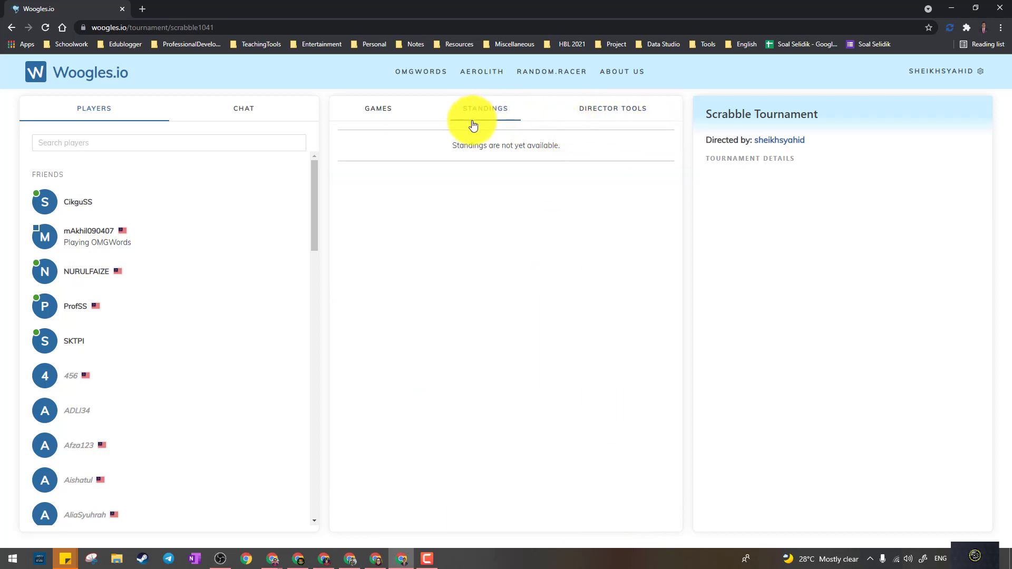
pyautogui.click(384, 116)
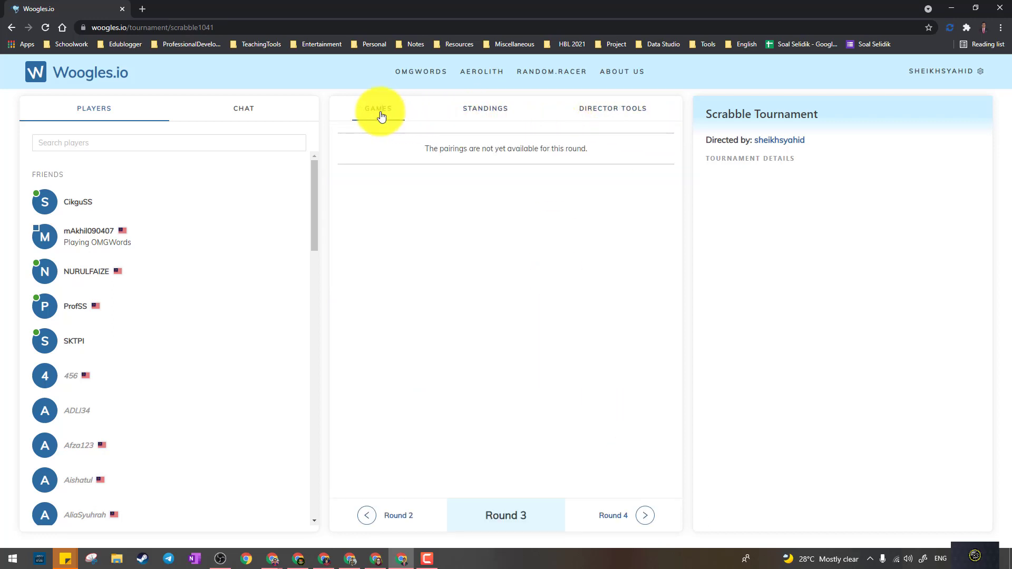
# - Step back to Round 1 to see its two pairings at 0-0, glancing at Standings
pyautogui.click(370, 516)
pyautogui.click(372, 515)
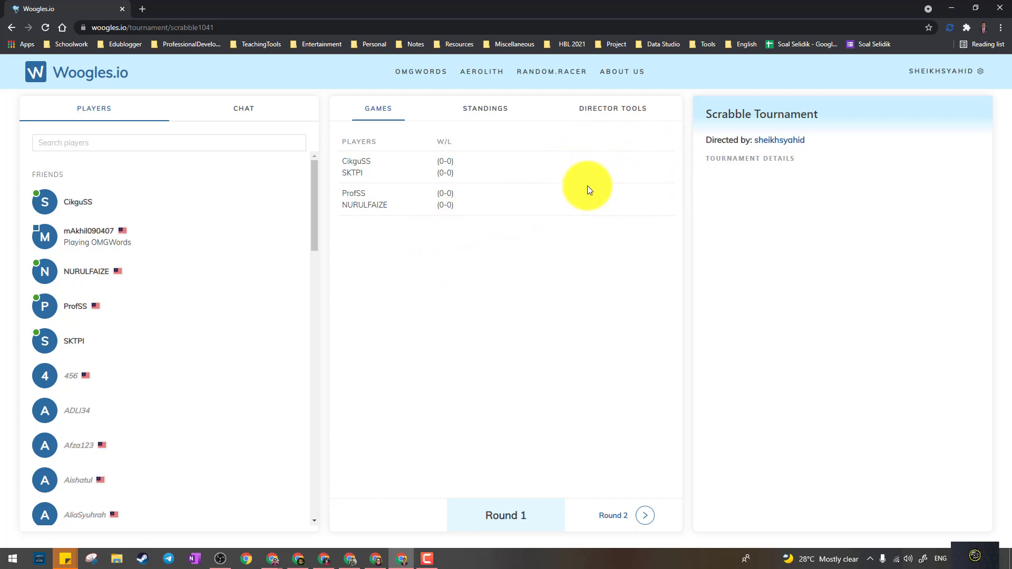
pyautogui.click(486, 110)
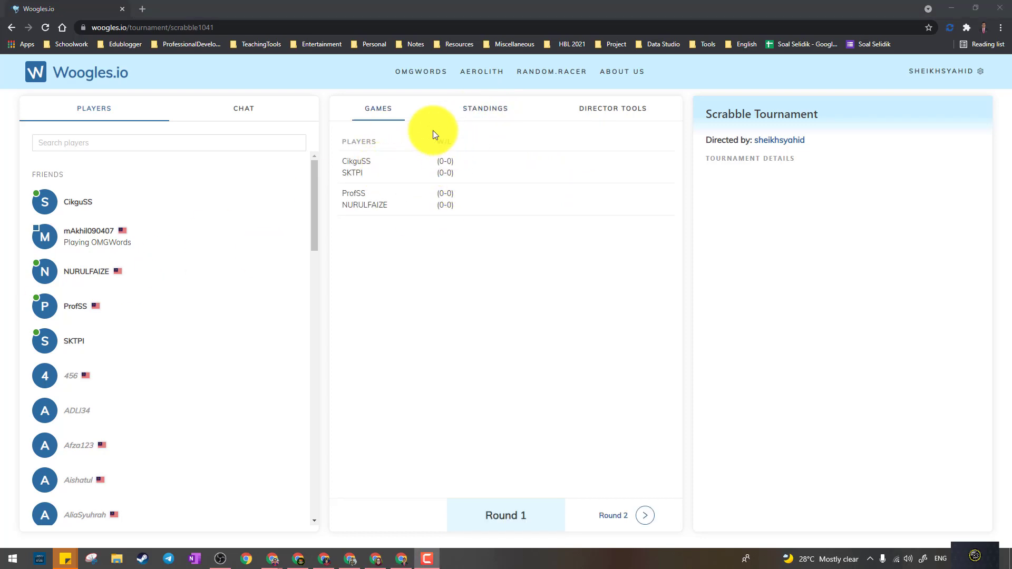
pyautogui.click(474, 111)
pyautogui.click(373, 112)
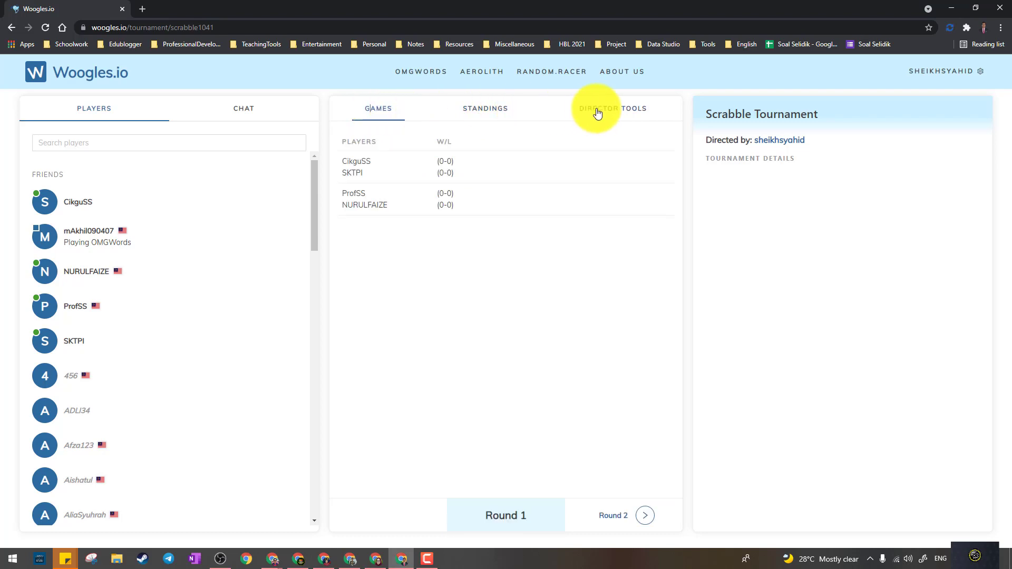
# - Start the Scrabble Tournament from Director Tools, then view the round 1 games list again
pyautogui.click(597, 111)
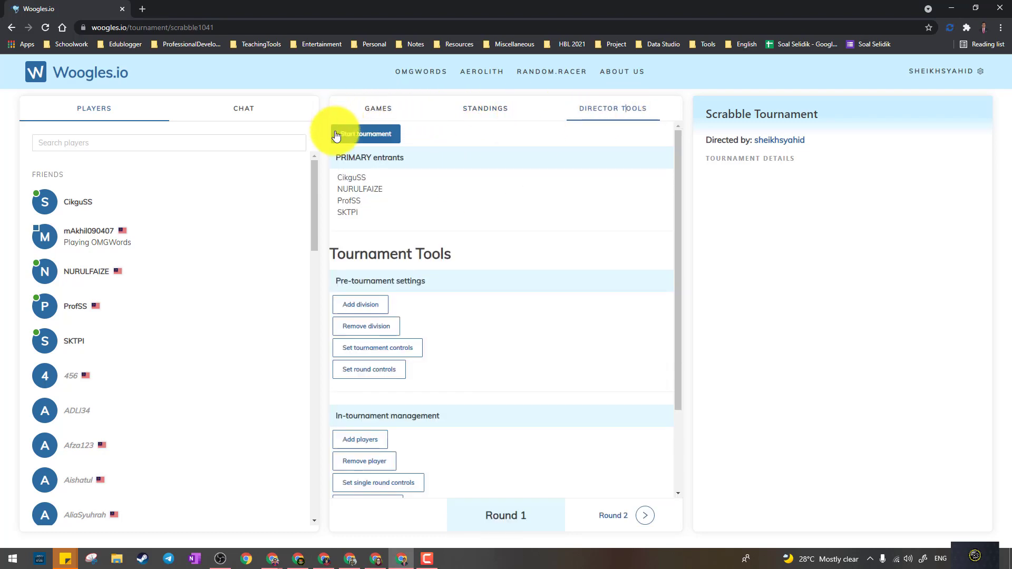
pyautogui.click(379, 135)
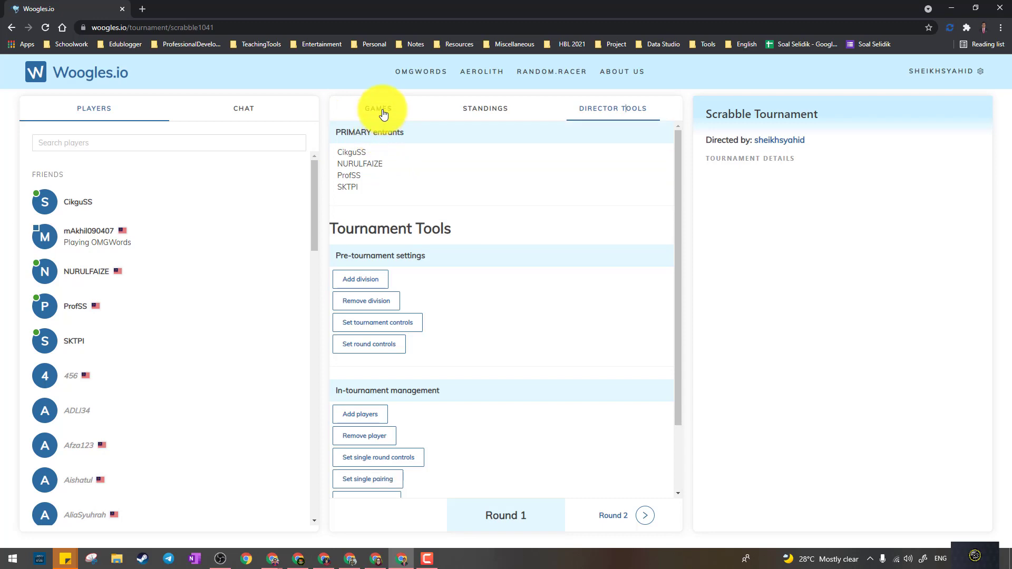
pyautogui.click(383, 114)
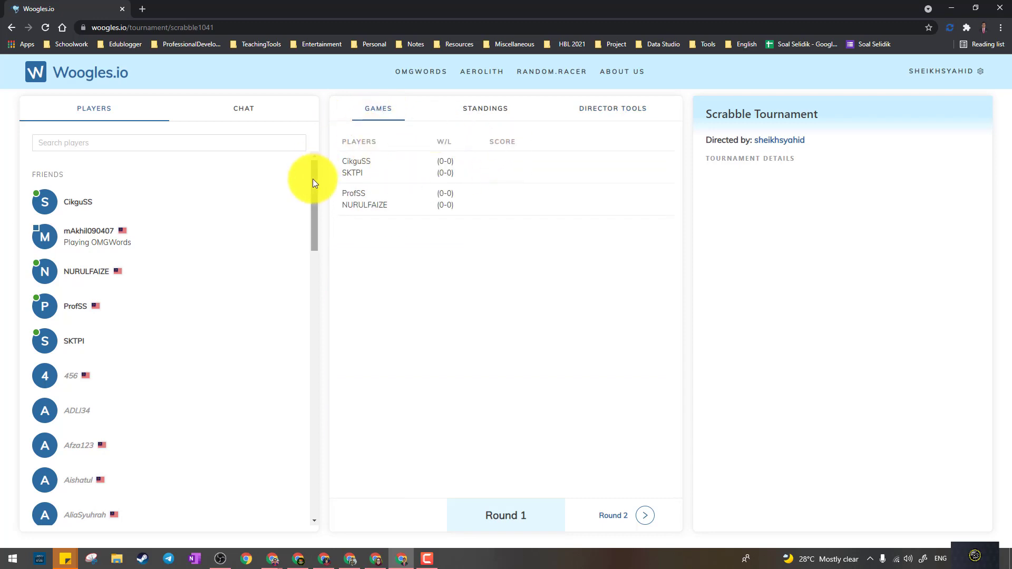